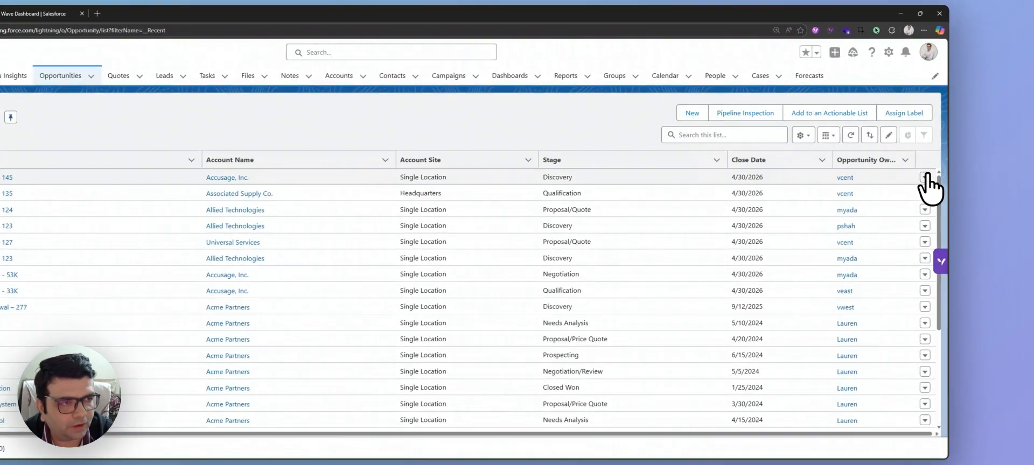
Open the AlphaEdu LMS License – 145 opportunity for editing and set its Close Date to 5/13/2026
click(952, 186)
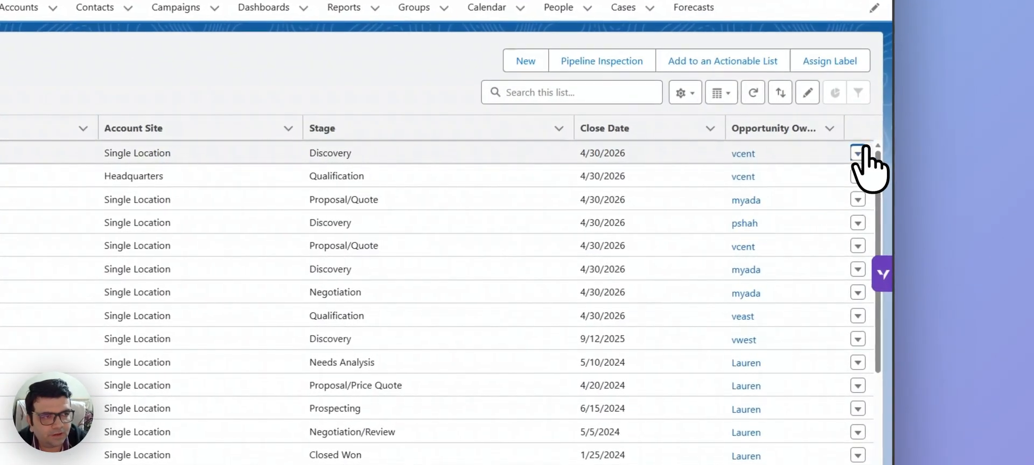
click(828, 175)
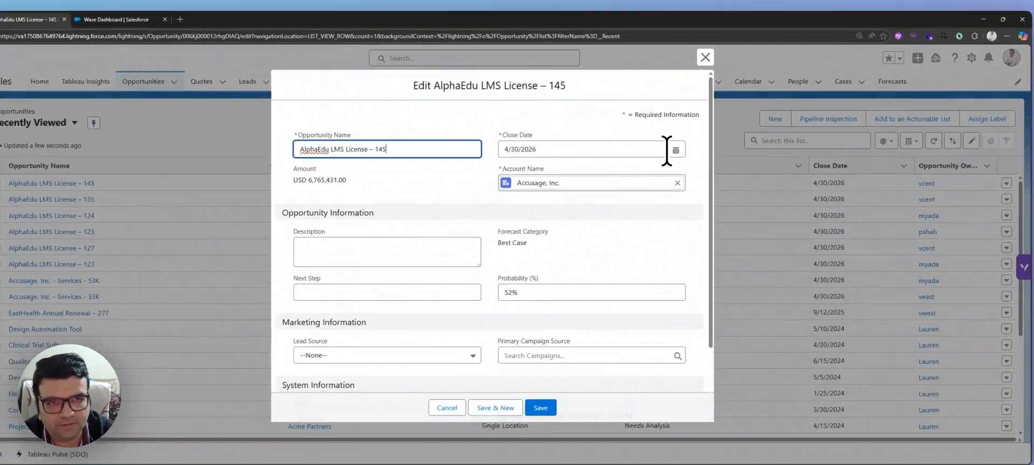
click(664, 158)
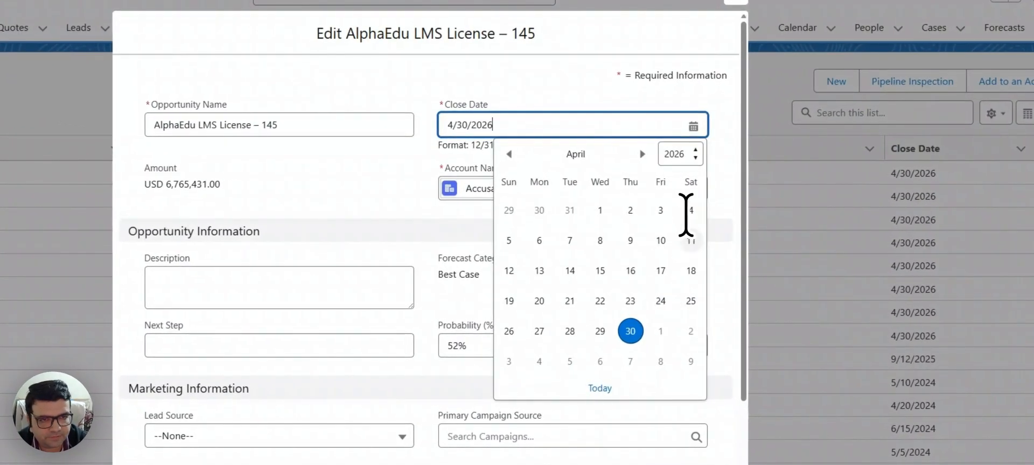
click(642, 154)
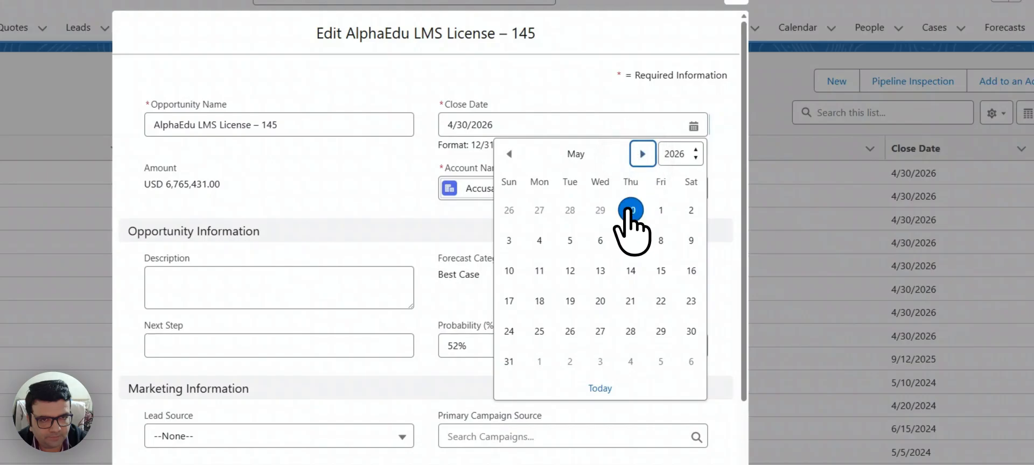
click(630, 211)
click(703, 125)
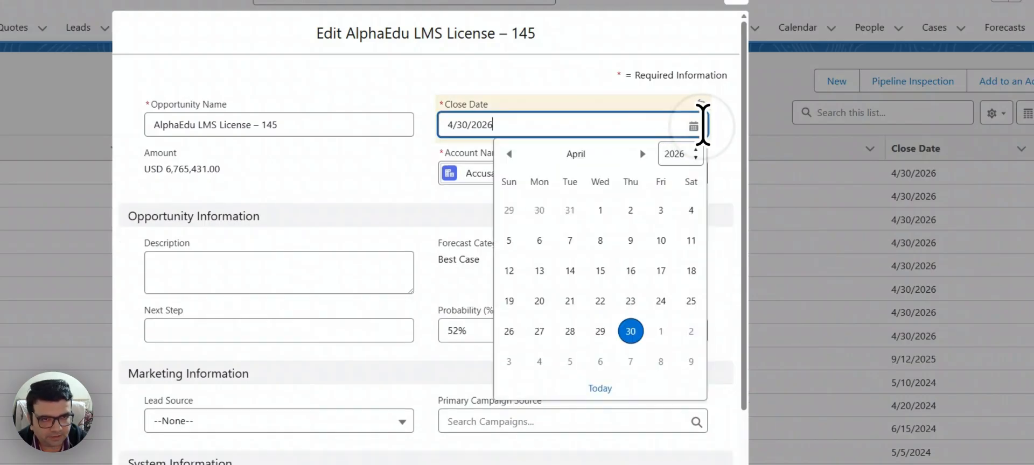
click(642, 154)
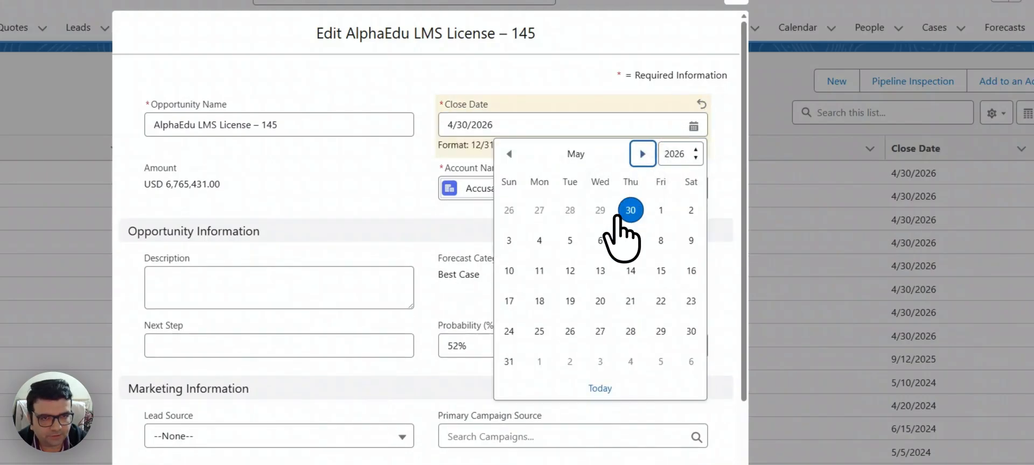
click(600, 270)
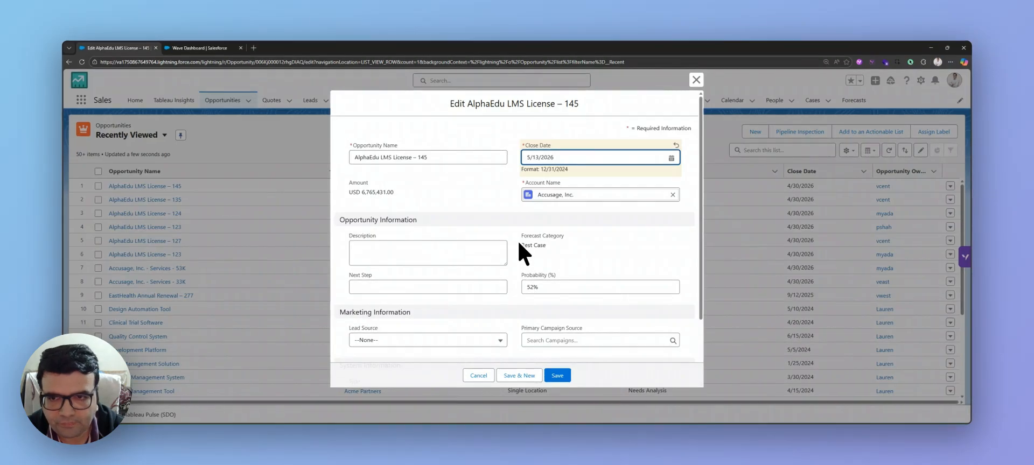
Set the opportunity's Lead Source to Website, leave its Stage on Discovery, and save the record
scroll(521, 249, down, 3)
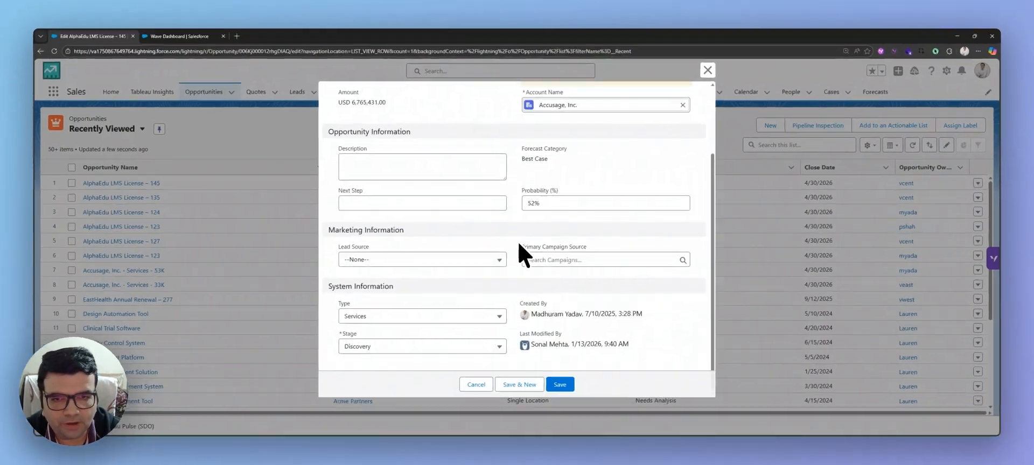
click(478, 257)
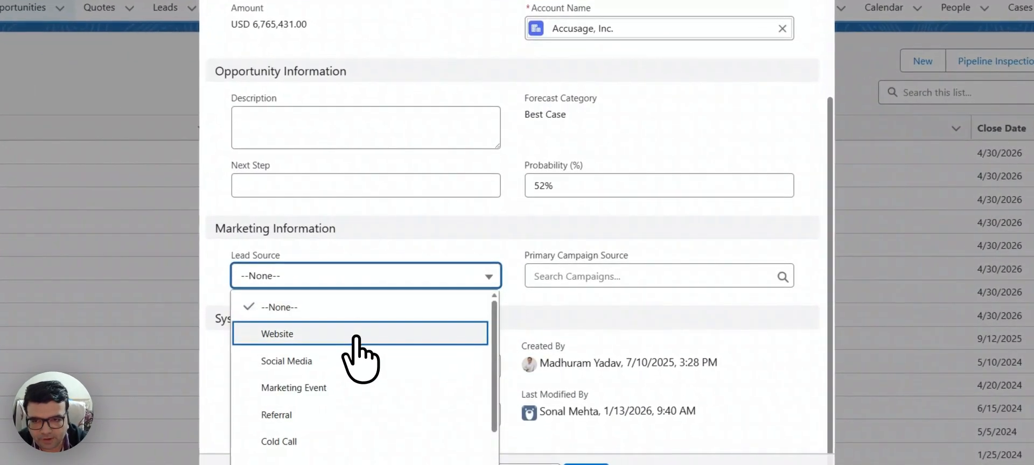
click(371, 324)
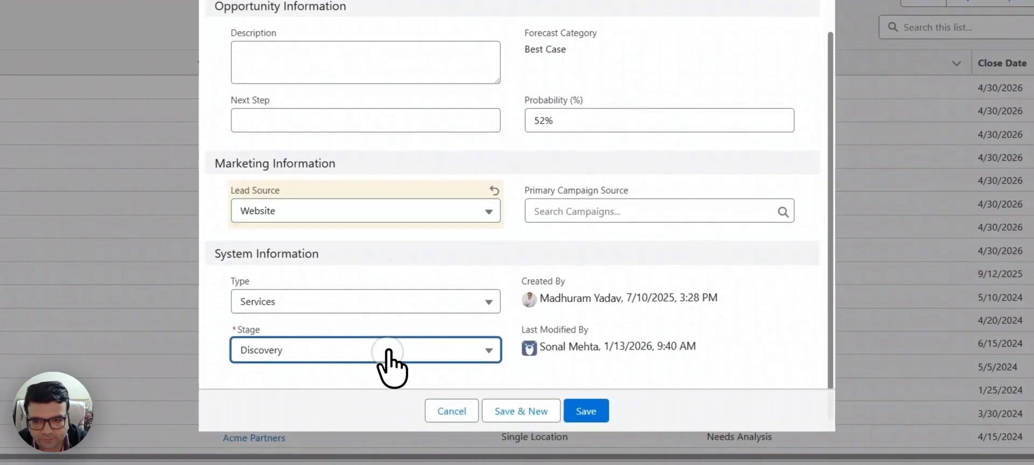
click(385, 418)
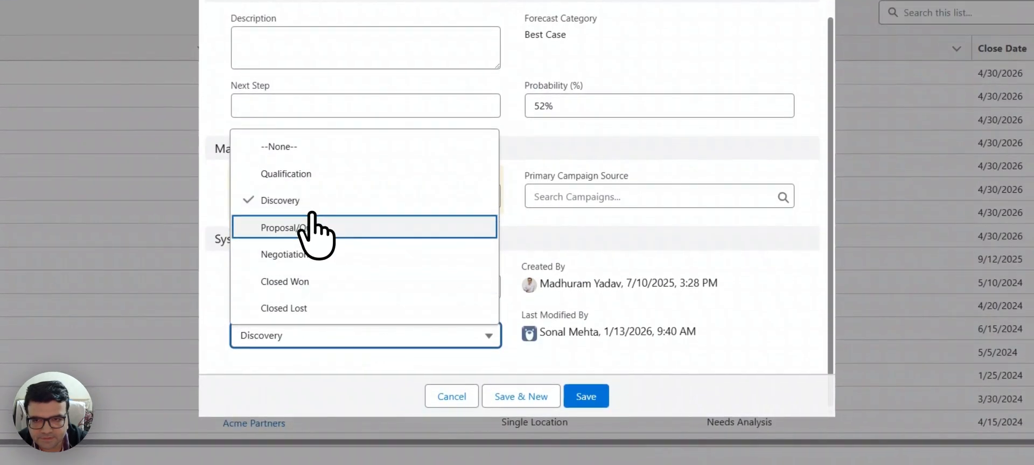
click(317, 204)
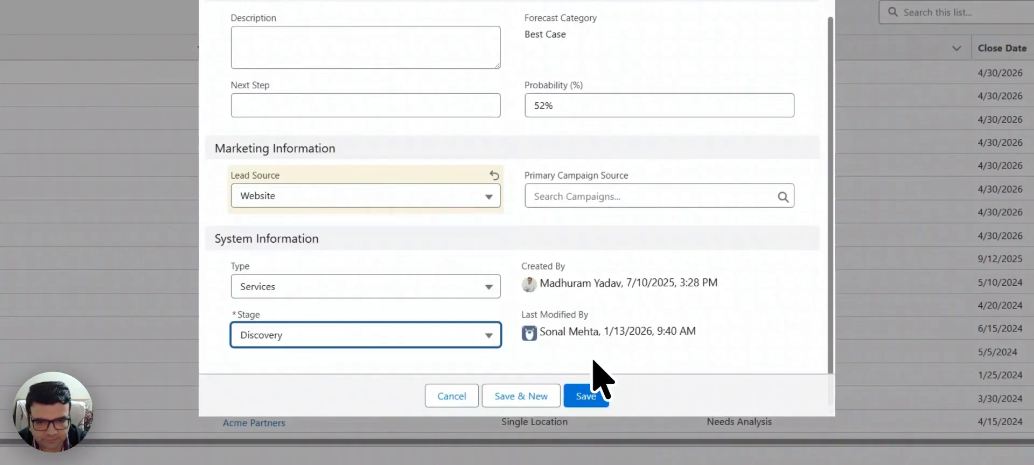
click(583, 396)
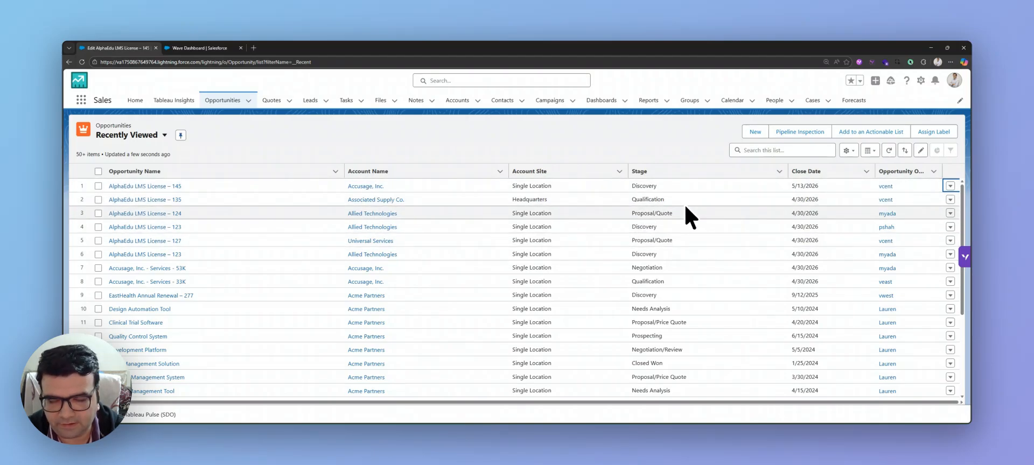
Switch to the Wave Dashboard page, search the App Launcher for "valorx" and open the Valorx Wave app
click(192, 48)
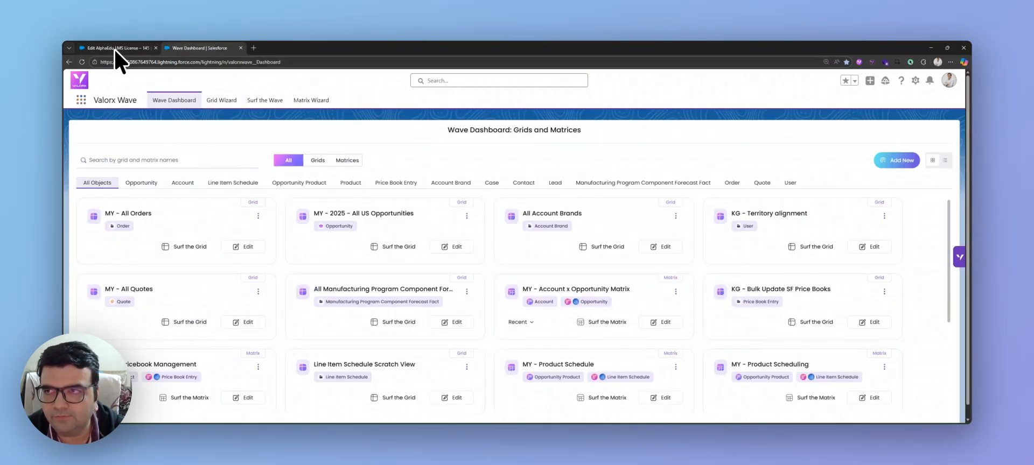
click(81, 99)
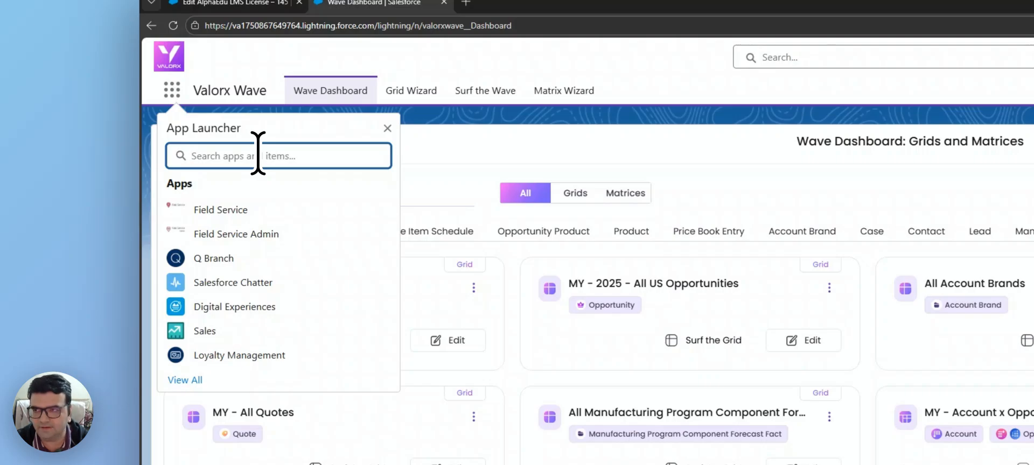
text(valorx)
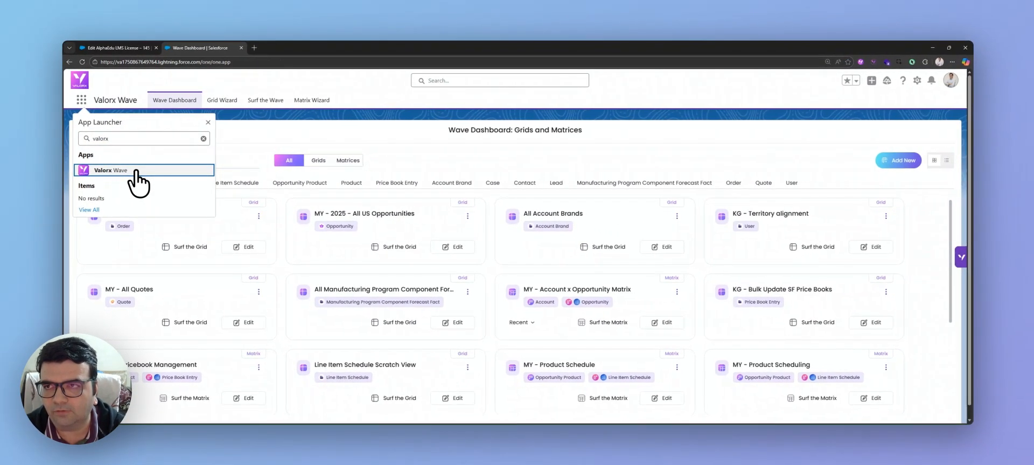
click(195, 188)
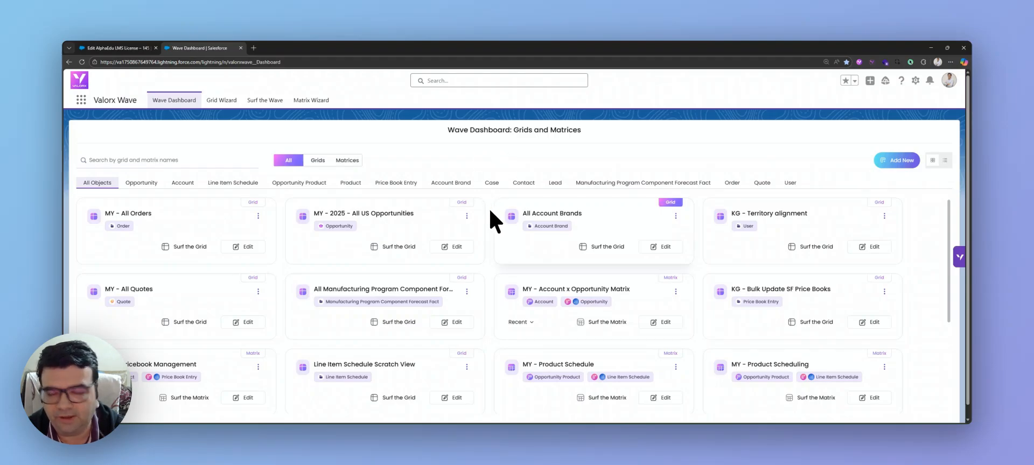
Check the Recently Viewed opportunities list, return to the Wave Dashboard and start creating a new Grid
click(116, 48)
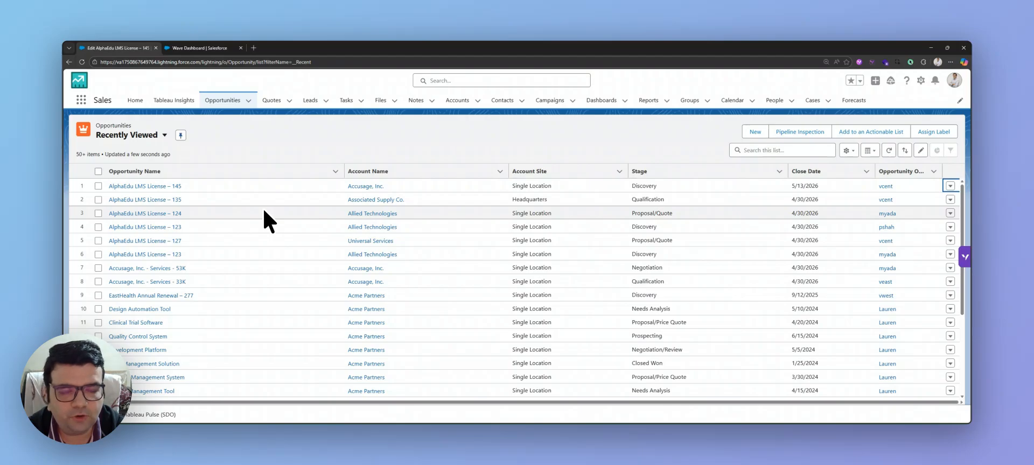
click(196, 48)
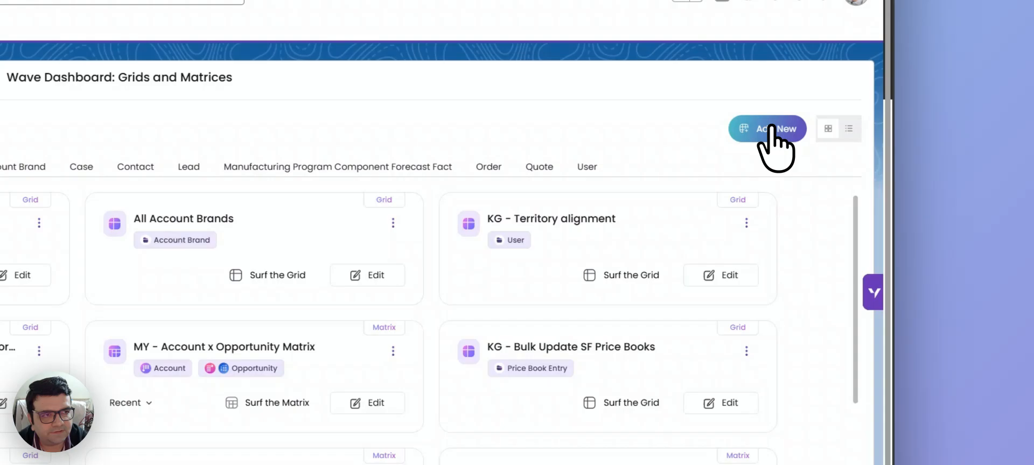
click(896, 160)
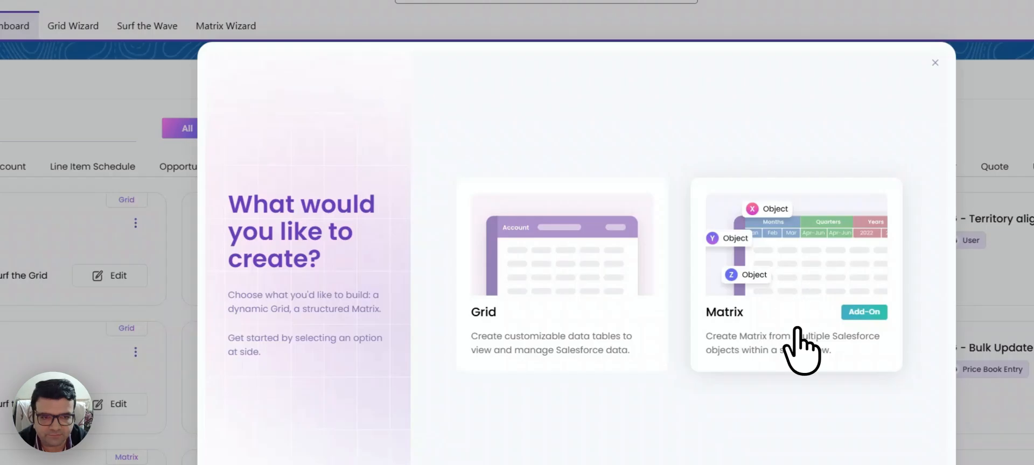
click(557, 280)
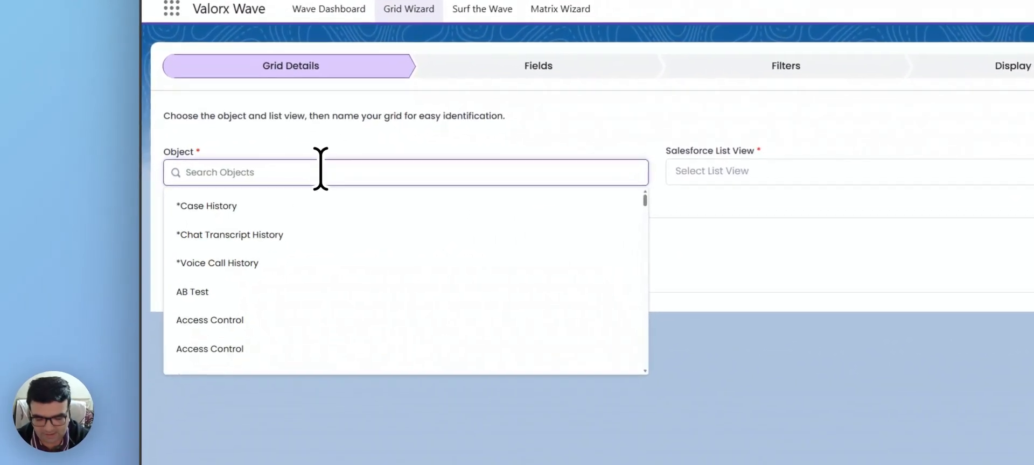
Choose Opportunity as the grid's object and Recently Viewed Opportunities as its Salesforce list view
text(opport)
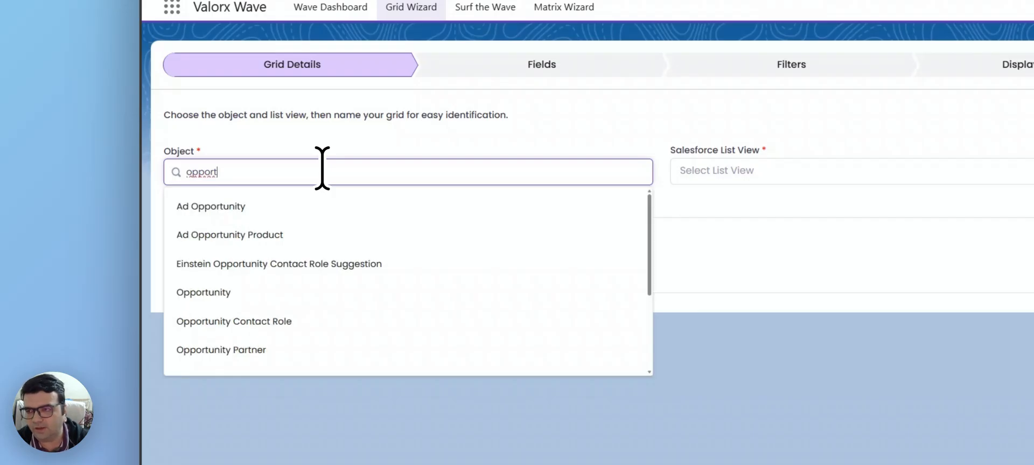
click(242, 292)
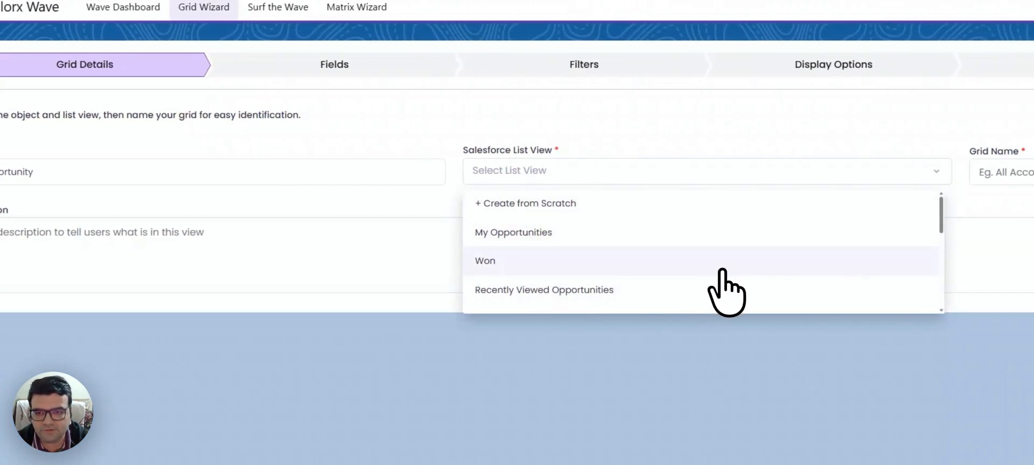
scroll(713, 240, down, 3)
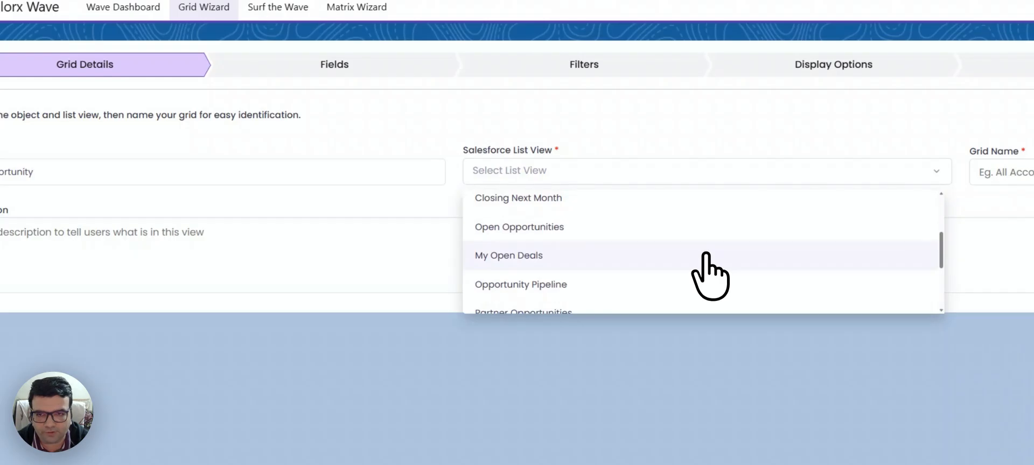
scroll(707, 254, down, 4)
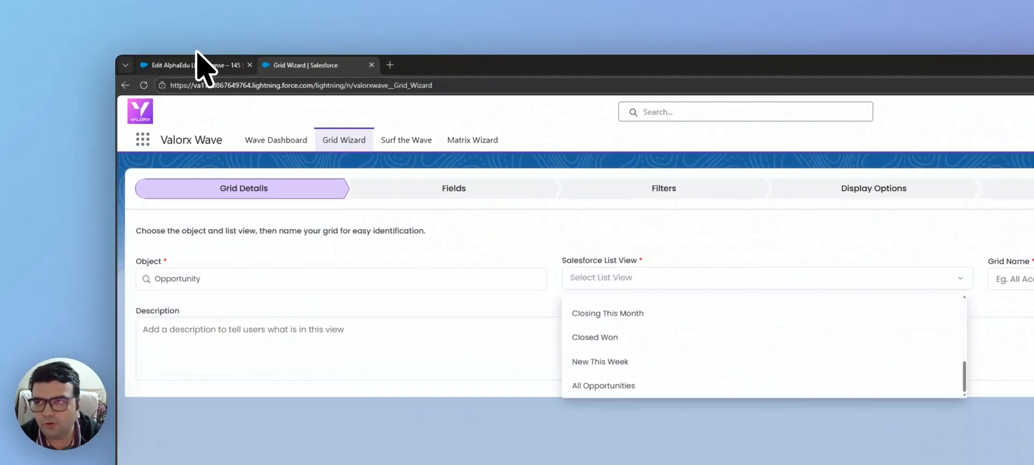
click(109, 48)
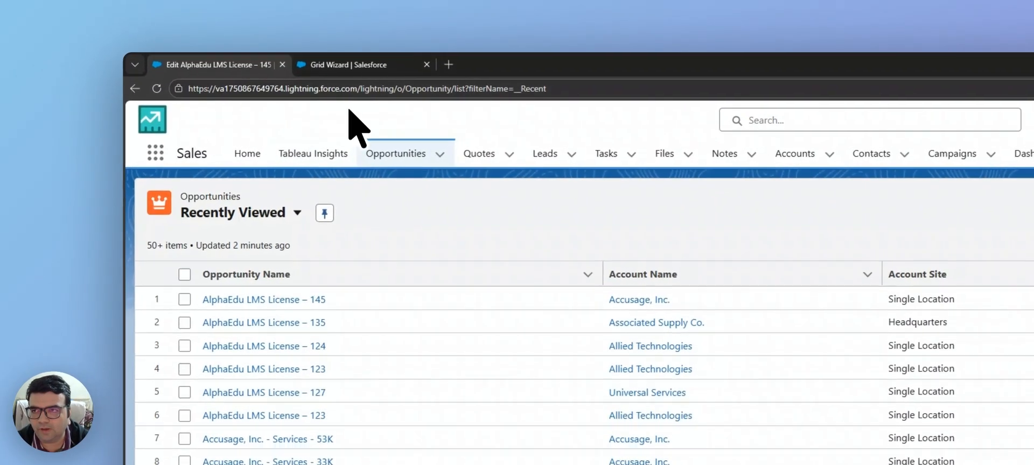
click(345, 64)
scroll(902, 383, down, 3)
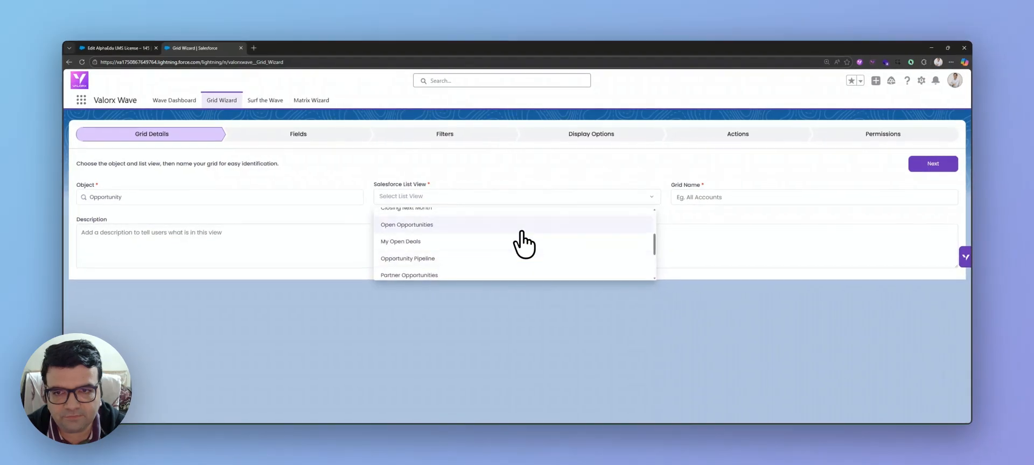
scroll(524, 242, up, 2)
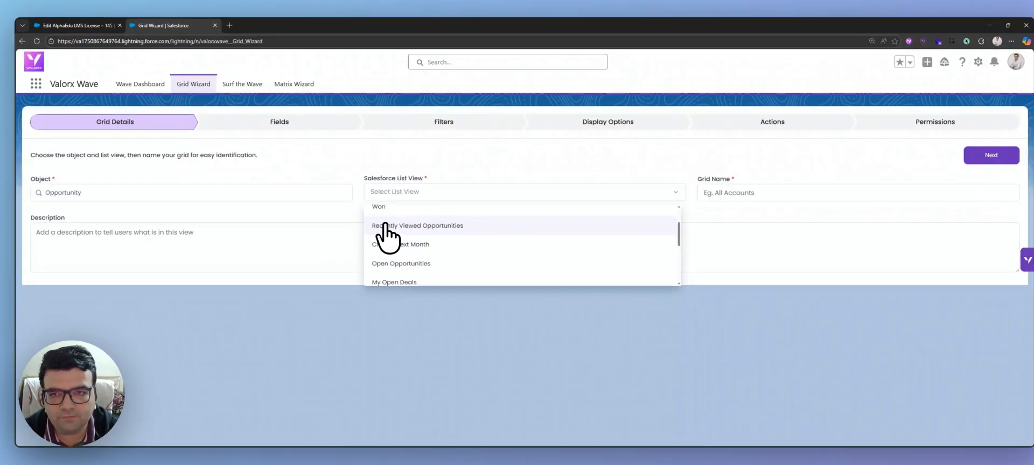
click(397, 226)
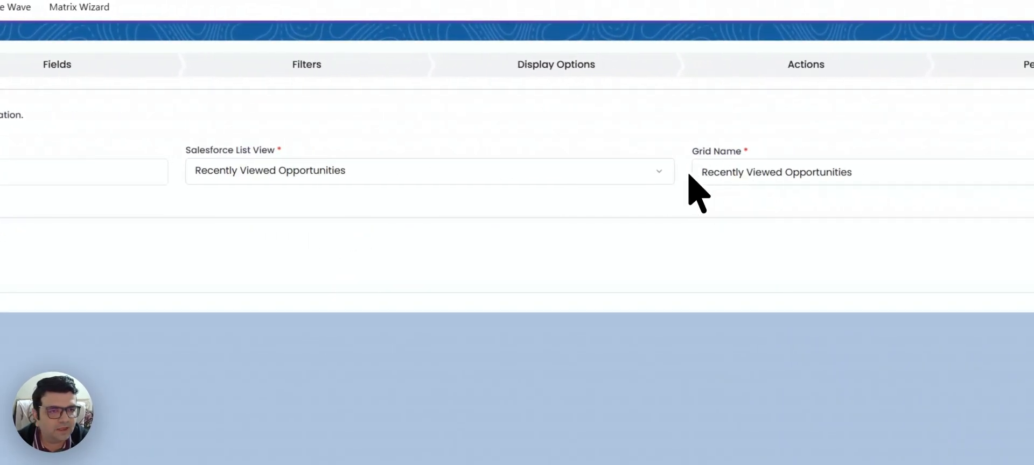
Name the grid "MY - Recently Viewed Opportunities", add a description ending "working on to close this year" plus the author's first name, and proceed to field selection
click(747, 173)
text(MY -)
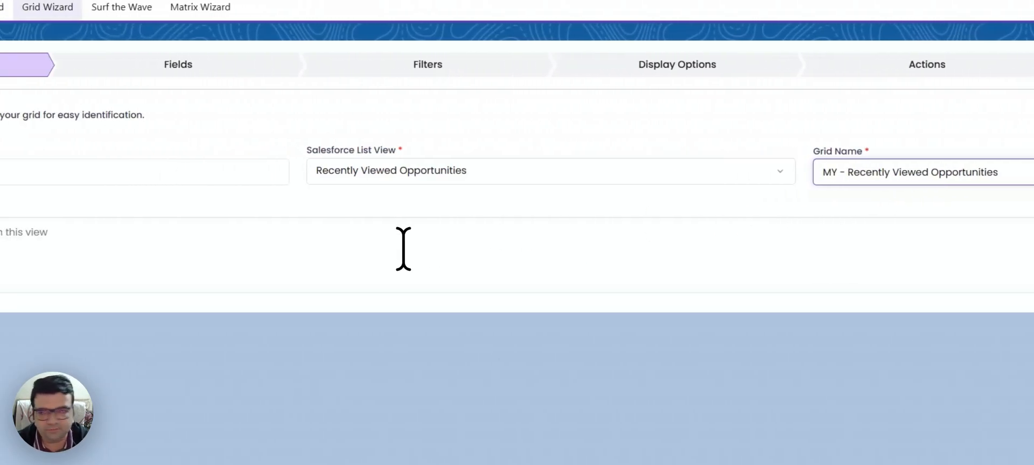
click(292, 258)
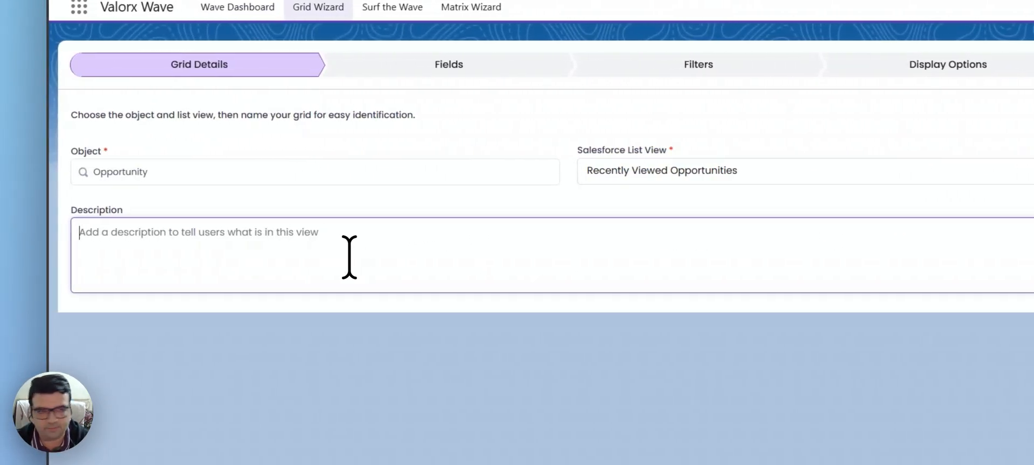
text(O)
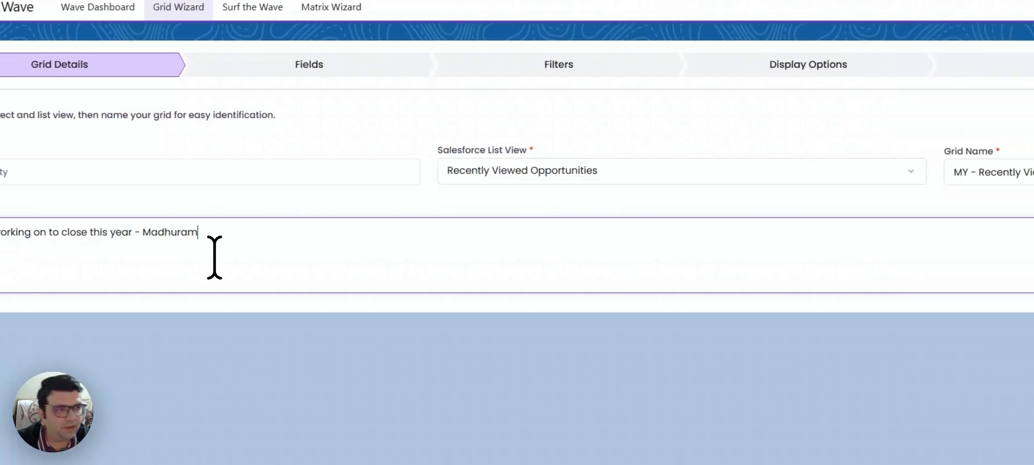
click(811, 124)
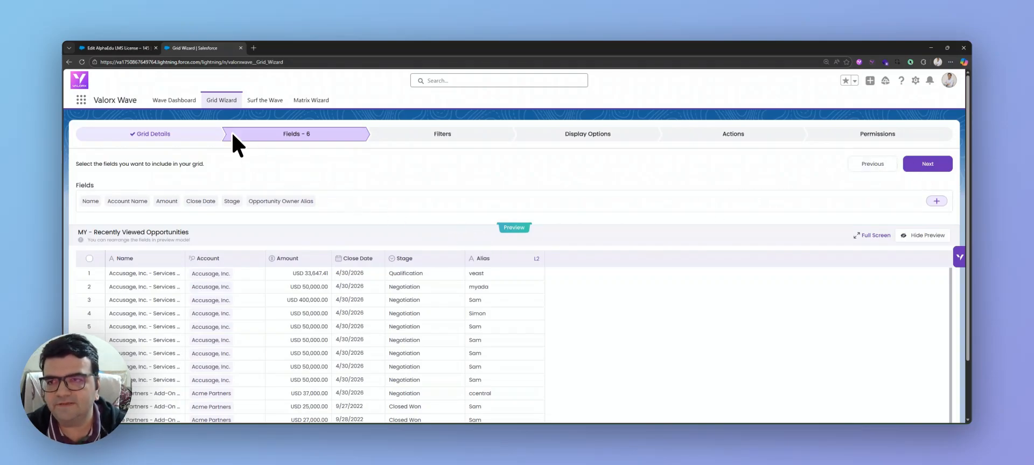
Compare the columns of the Recently Viewed opportunities list with the fields of the new grid
click(116, 47)
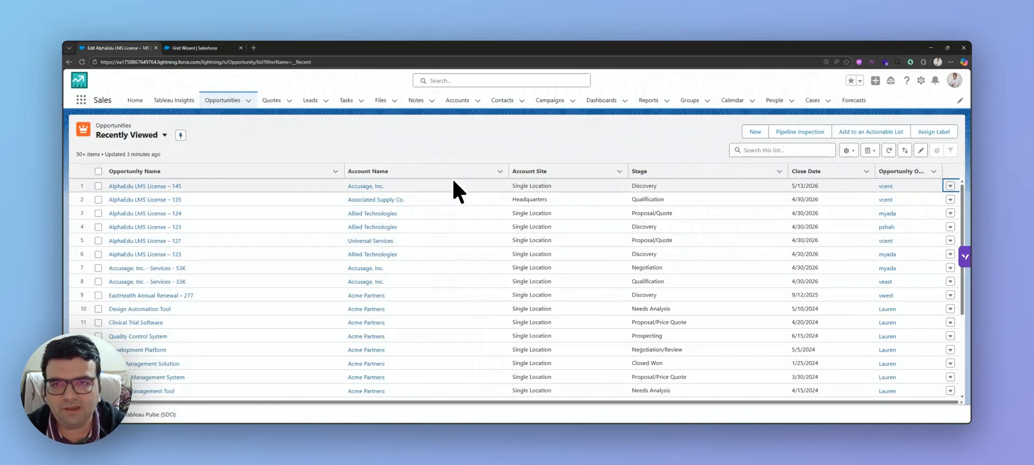
key(ctrl+Tab)
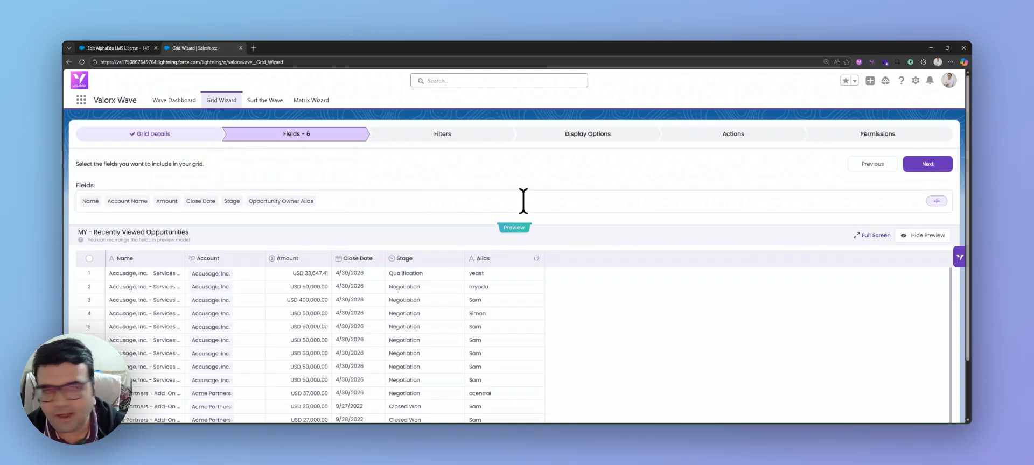
Proceed to the grid's filters and add a filter where Stage is Empty
click(921, 170)
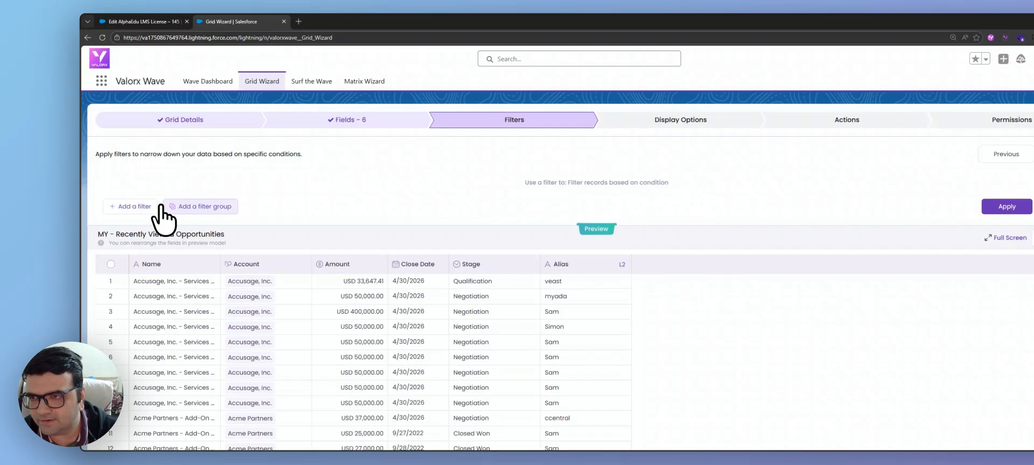
click(110, 210)
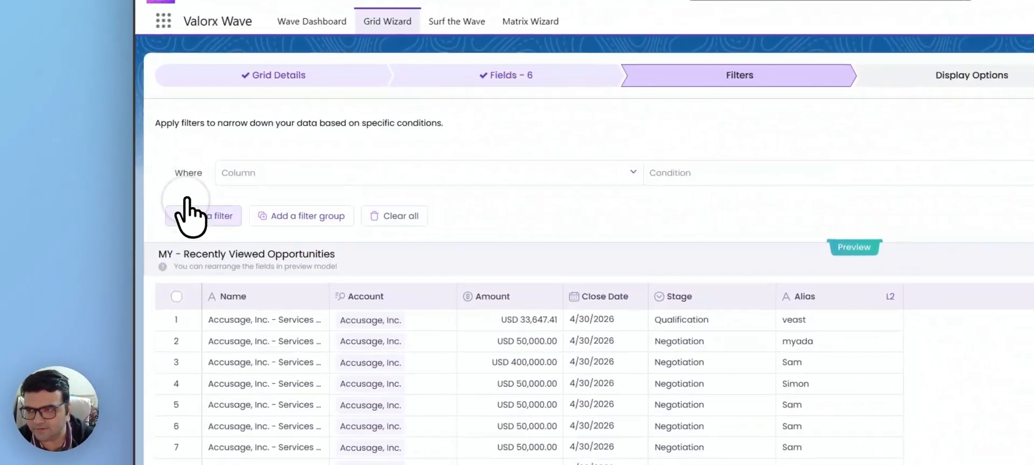
click(312, 169)
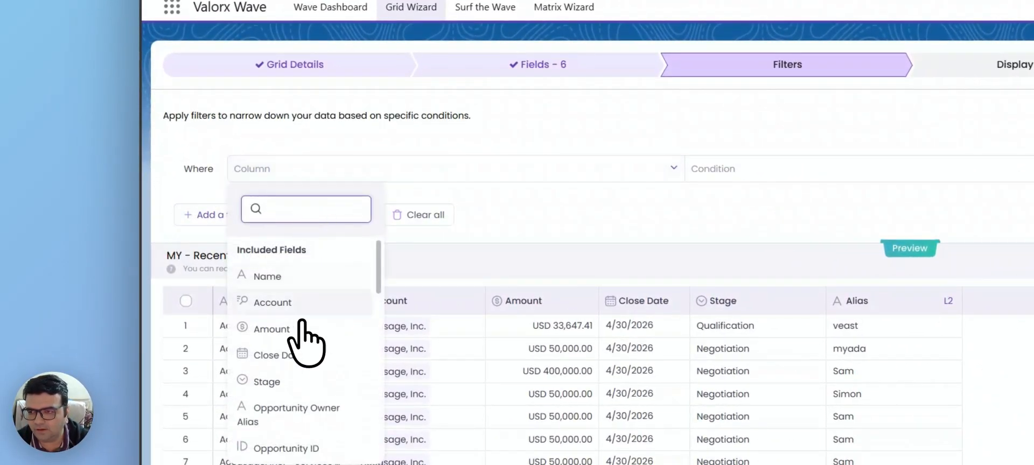
click(359, 361)
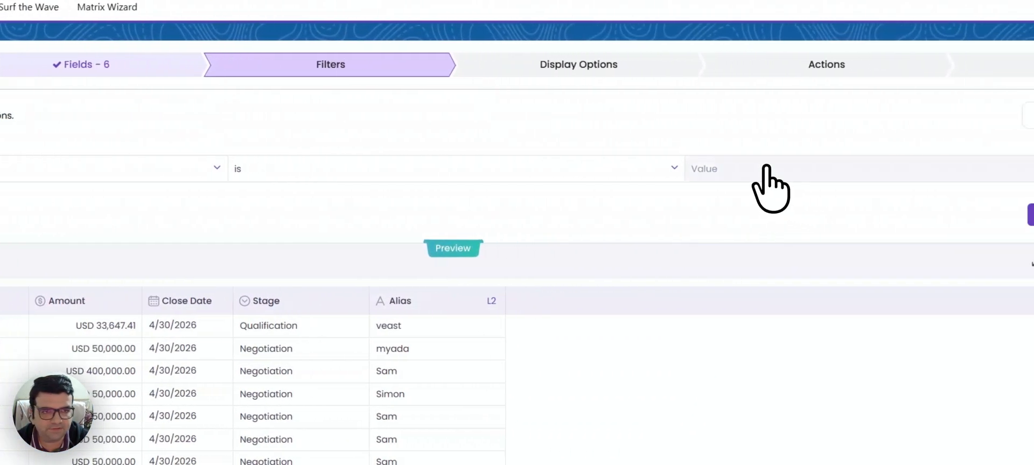
click(700, 169)
click(687, 197)
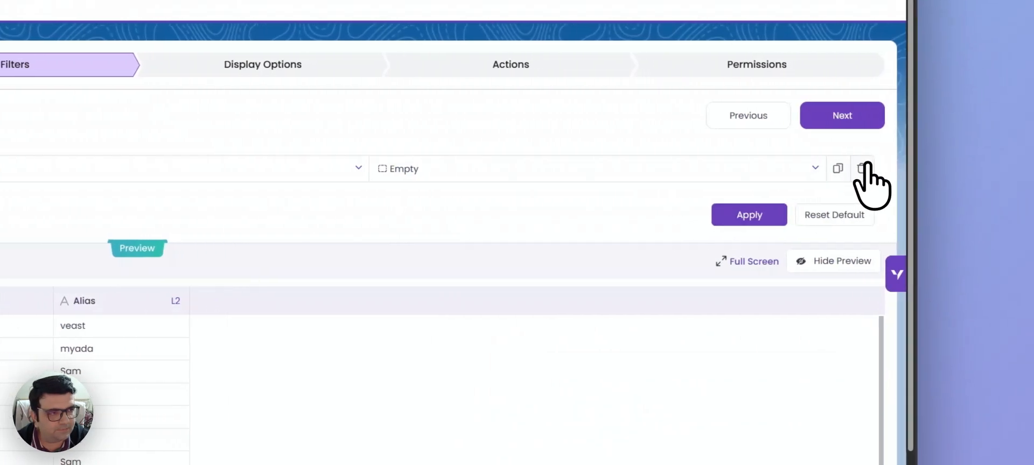
Duplicate the Stage filter, join the two conditions with "or", and set one of them to Qualification
click(819, 169)
click(130, 205)
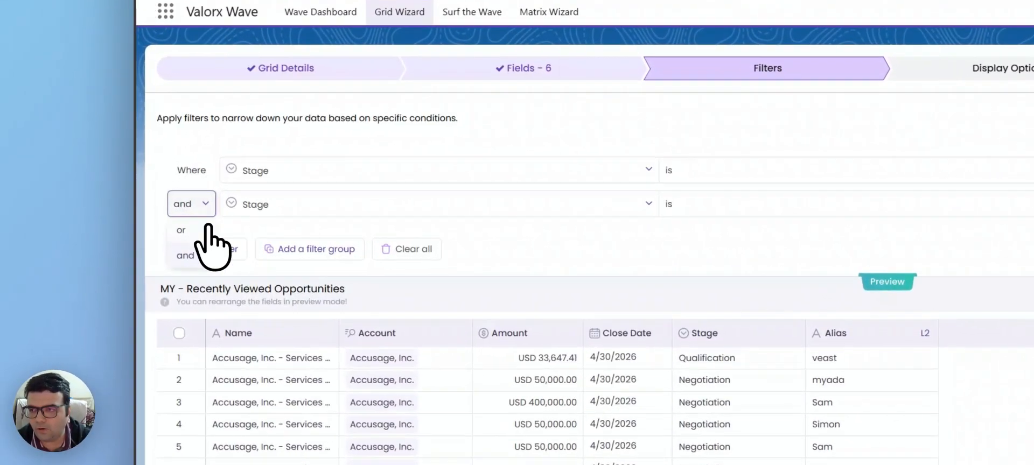
click(205, 229)
click(667, 207)
click(689, 256)
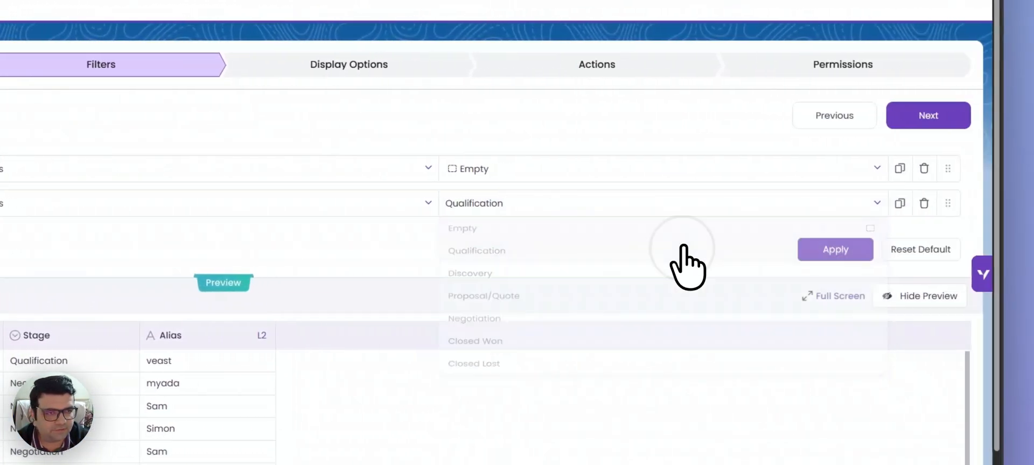
Duplicate the Qualification condition, set the copy's Stage value to Discovery, and apply the filters
click(819, 205)
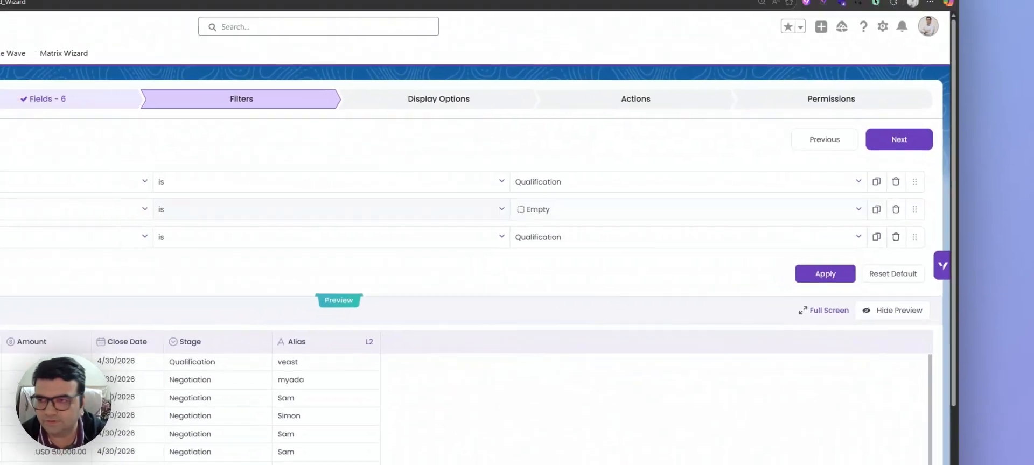
click(619, 237)
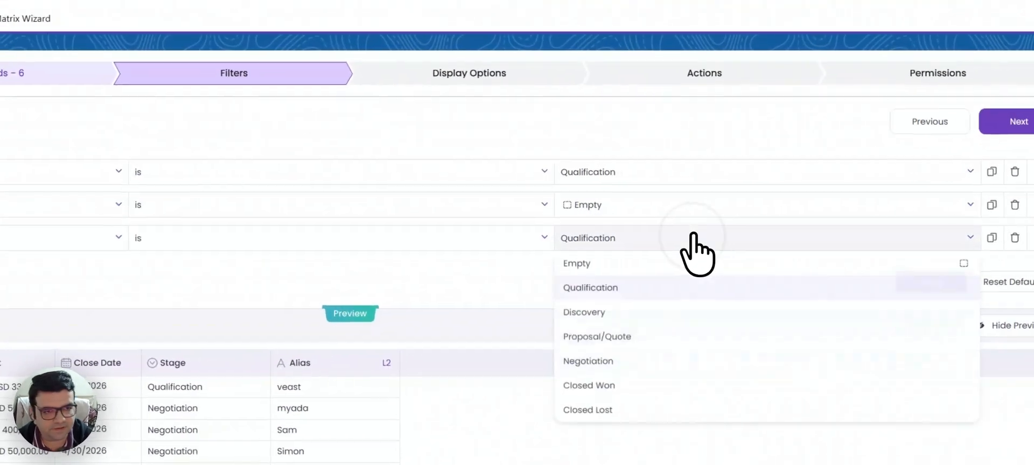
click(598, 297)
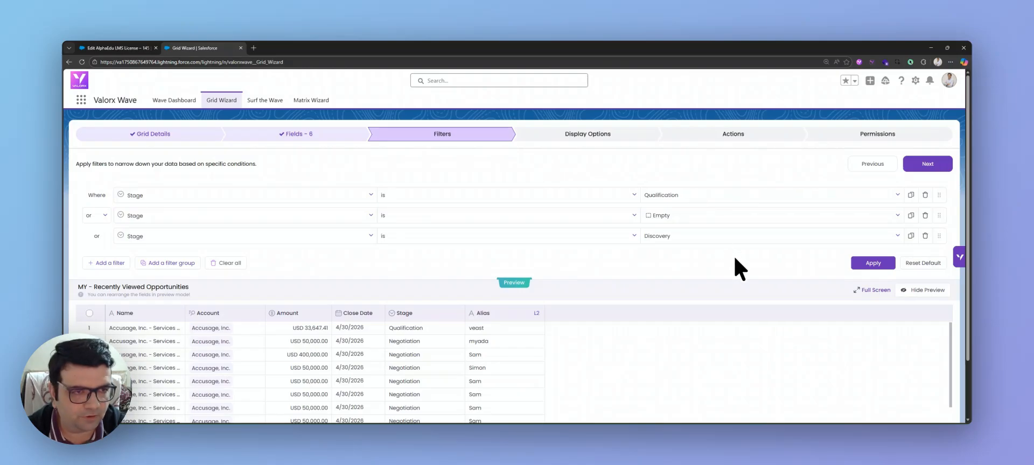
click(870, 264)
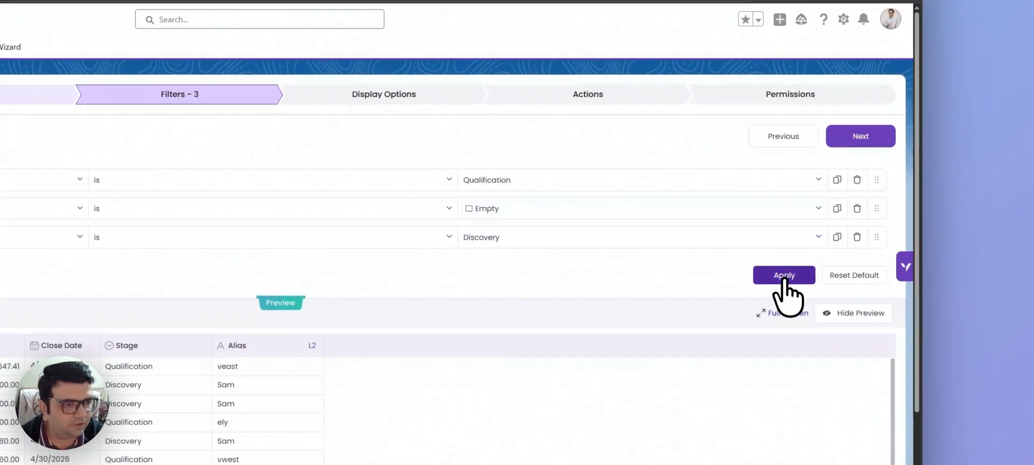
click(784, 276)
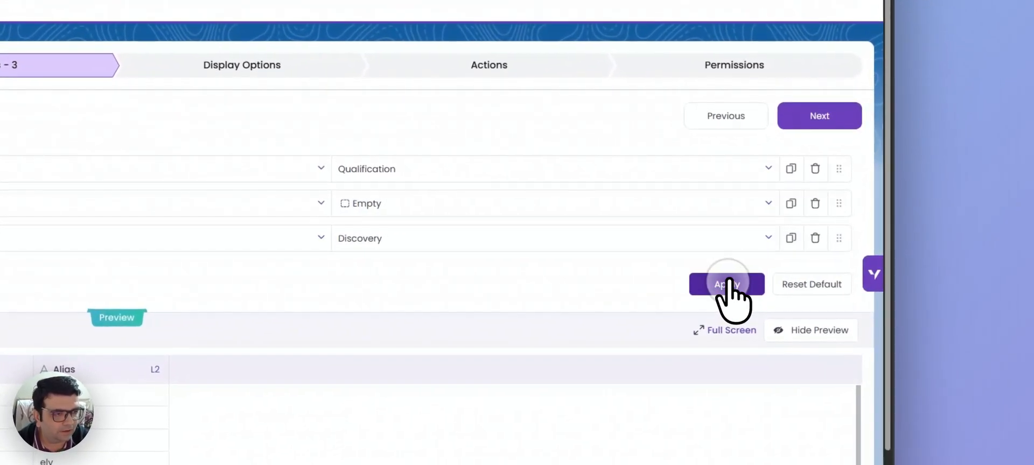
Proceed to the display options and apply color bar conditional formatting to the Stage column
click(824, 115)
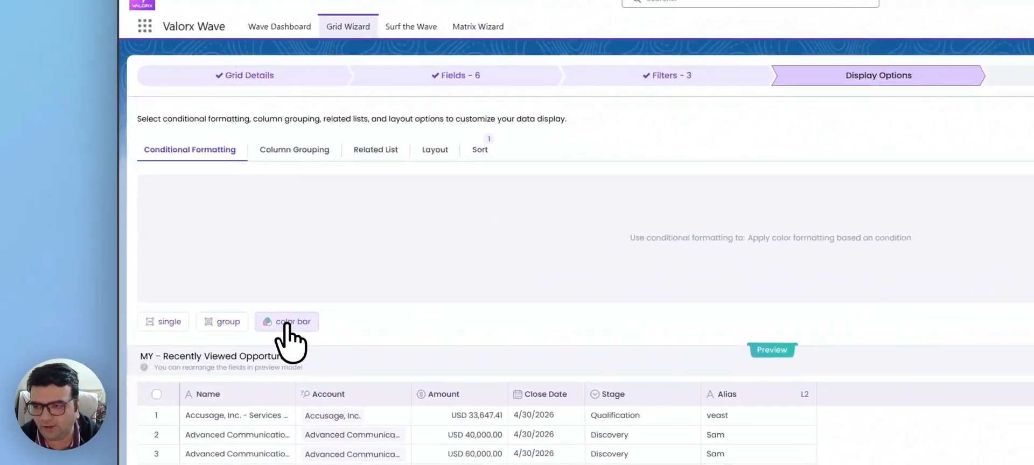
click(180, 304)
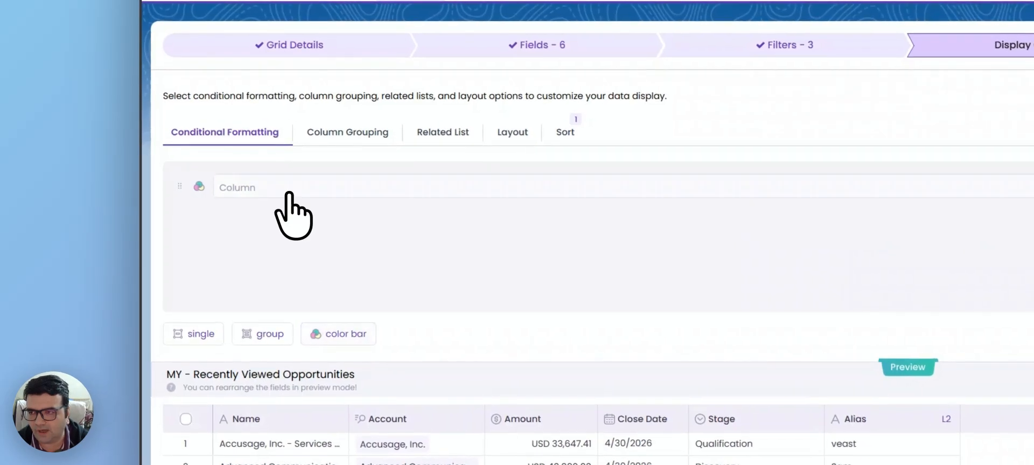
click(289, 193)
click(291, 265)
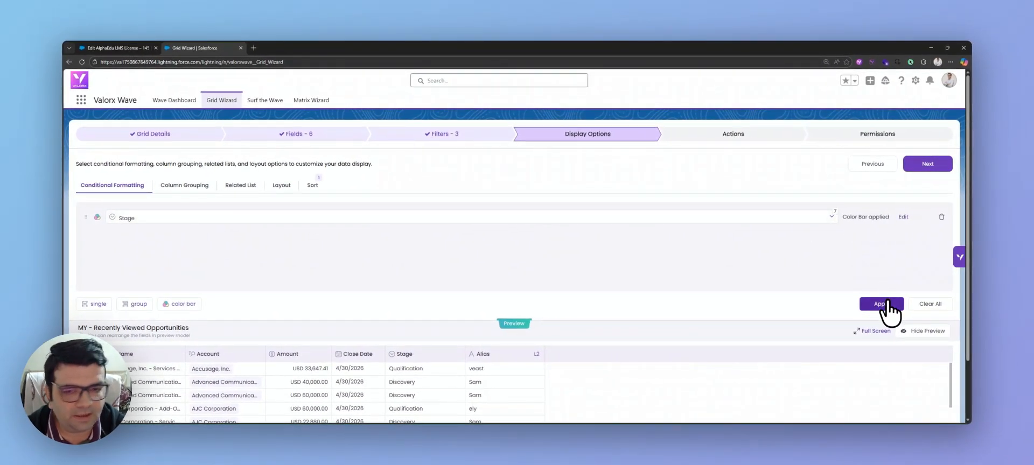
click(881, 304)
Examine the Stage color coding throughout the grid preview and compare it with the standard Recently Viewed opportunities list
scroll(582, 334, down, 2)
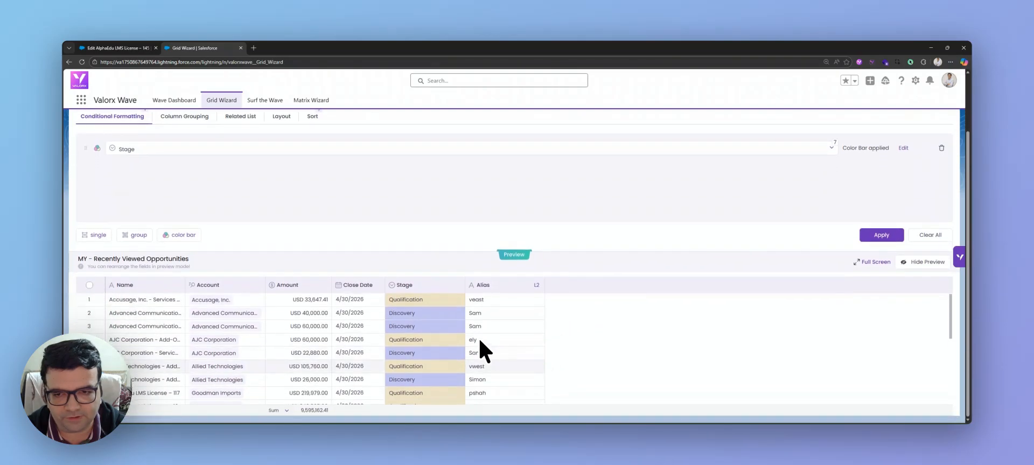
scroll(428, 347, down, 3)
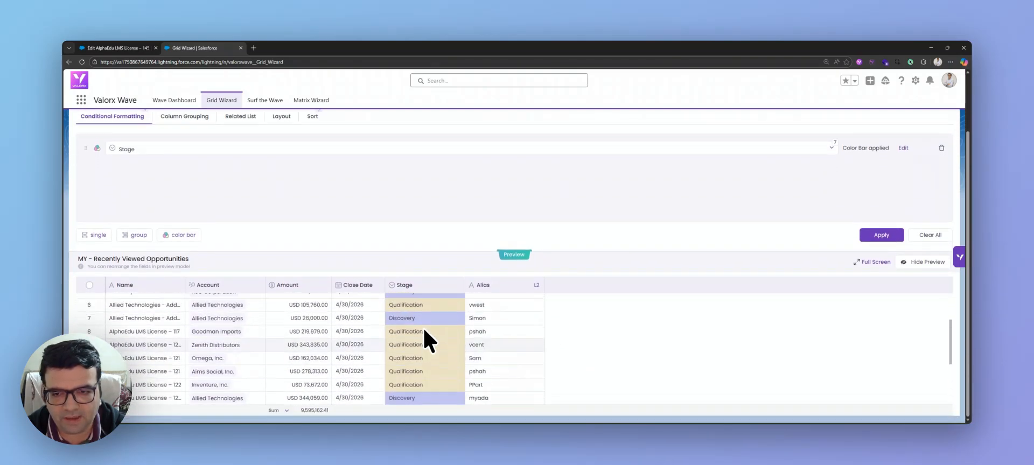
scroll(424, 330, up, 4)
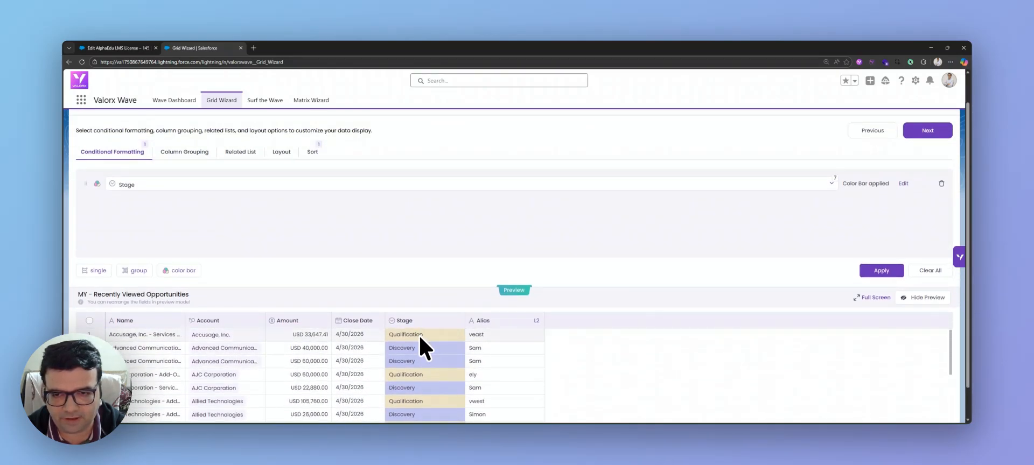
scroll(421, 336, down, 2)
scroll(422, 340, up, 2)
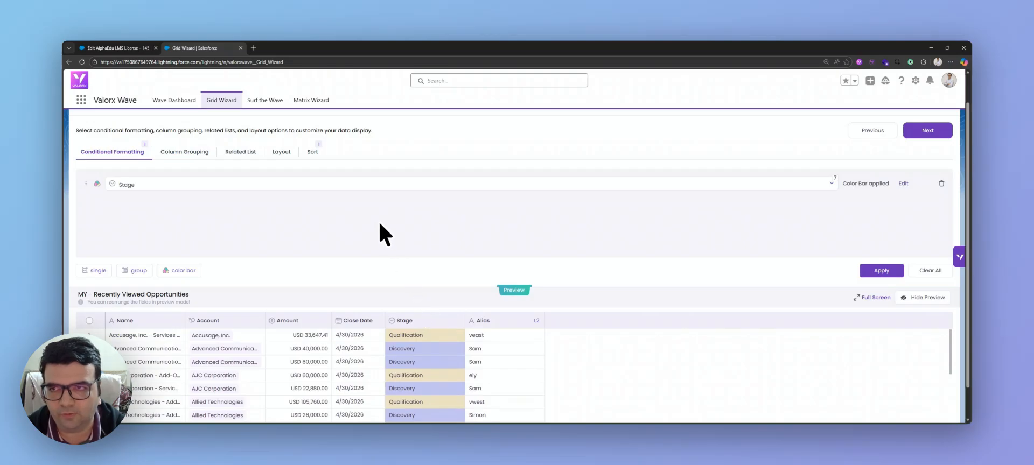
scroll(415, 328, down, 5)
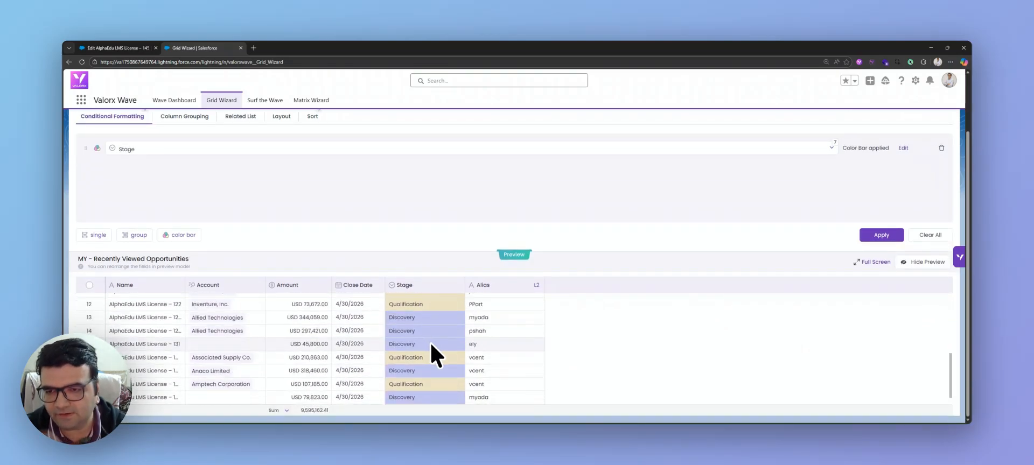
scroll(434, 347, up, 5)
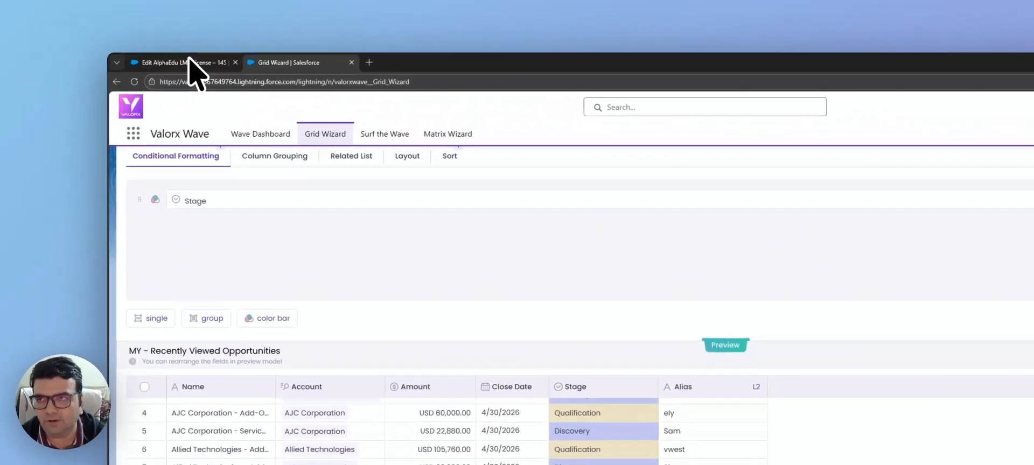
click(183, 62)
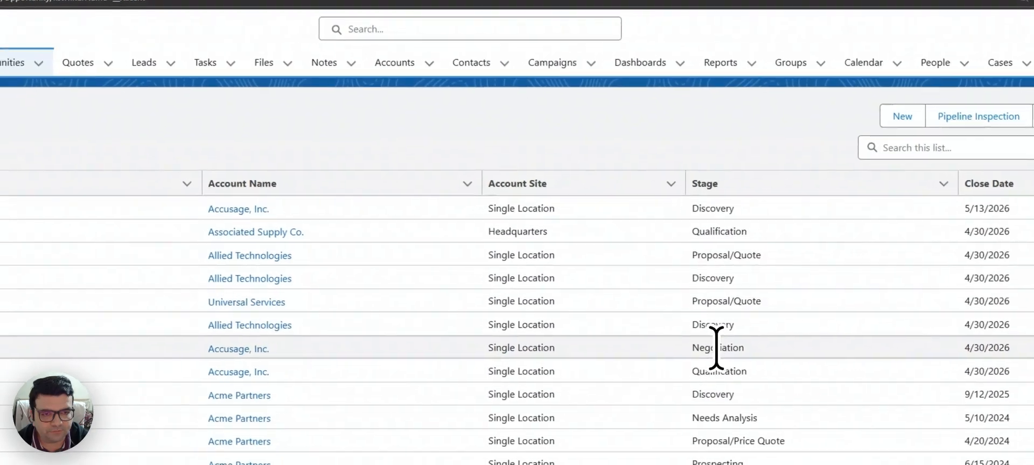
click(326, 64)
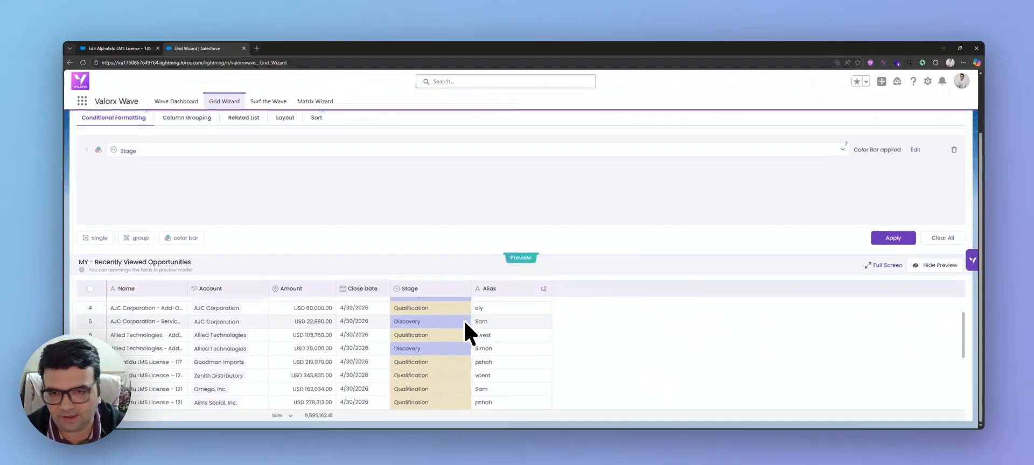
scroll(463, 324, up, 3)
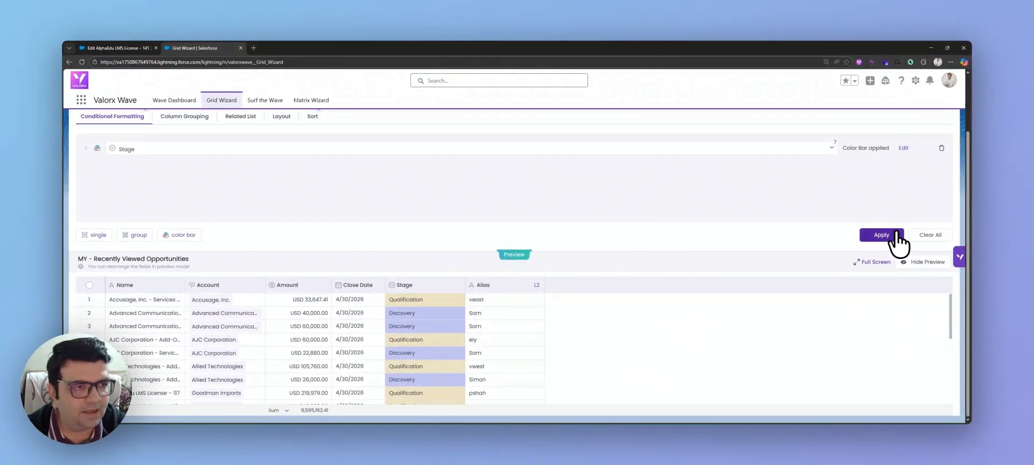
Proceed to the actions configuration and review its grid action and row action options
scroll(872, 202, up, 3)
click(930, 165)
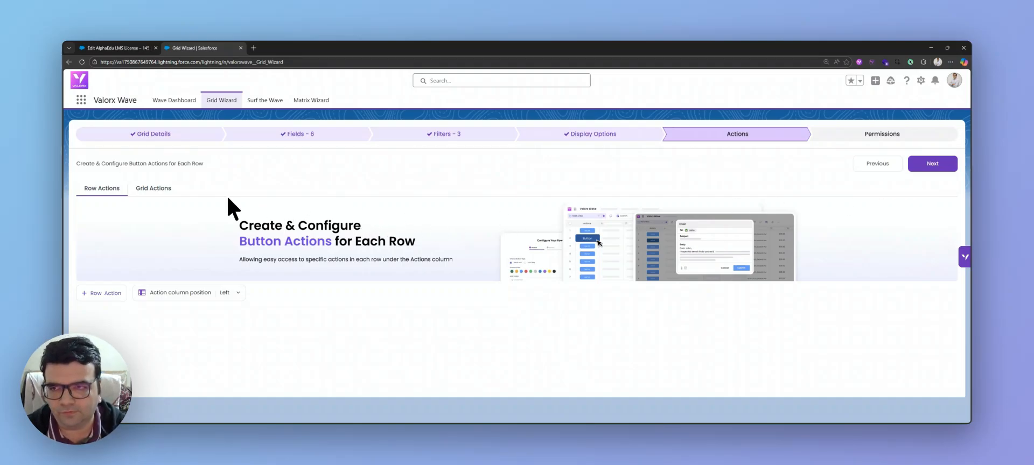
click(153, 190)
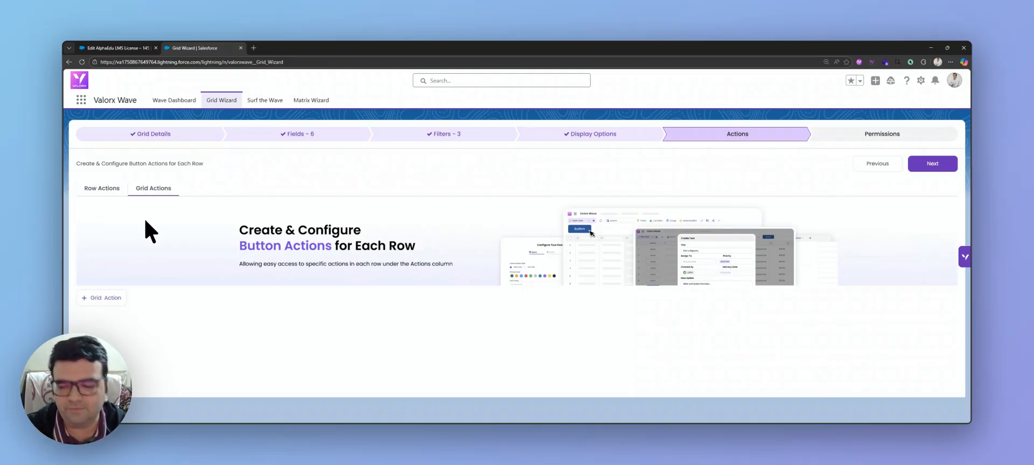
click(104, 191)
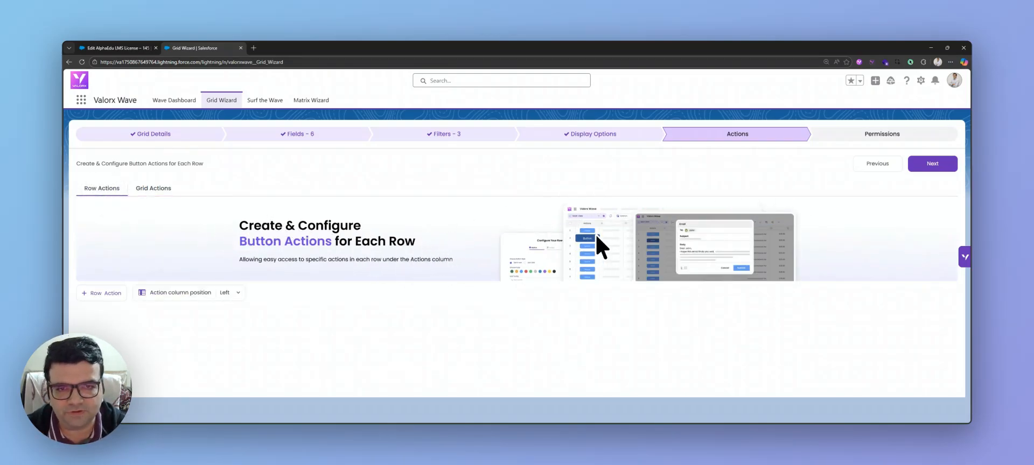
Proceed to the permissions, review the grid controls, and return to the user access settings
click(939, 166)
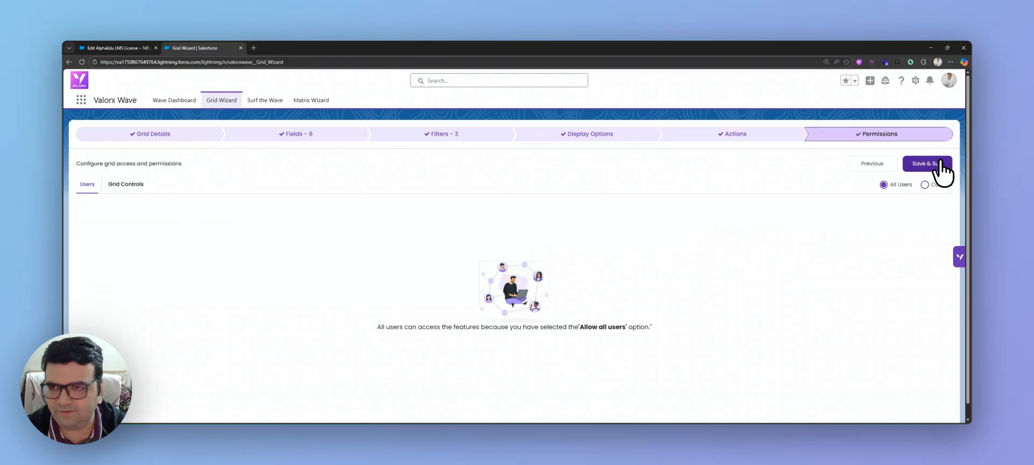
click(126, 185)
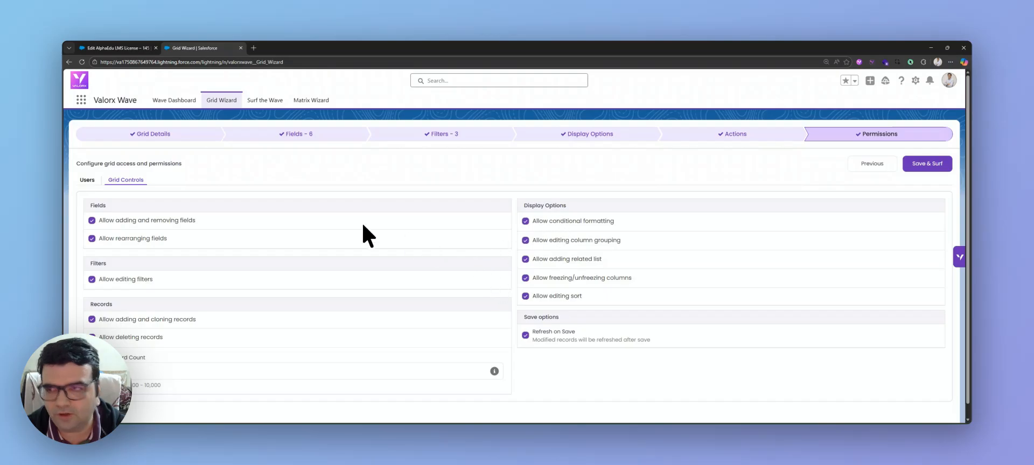
click(86, 181)
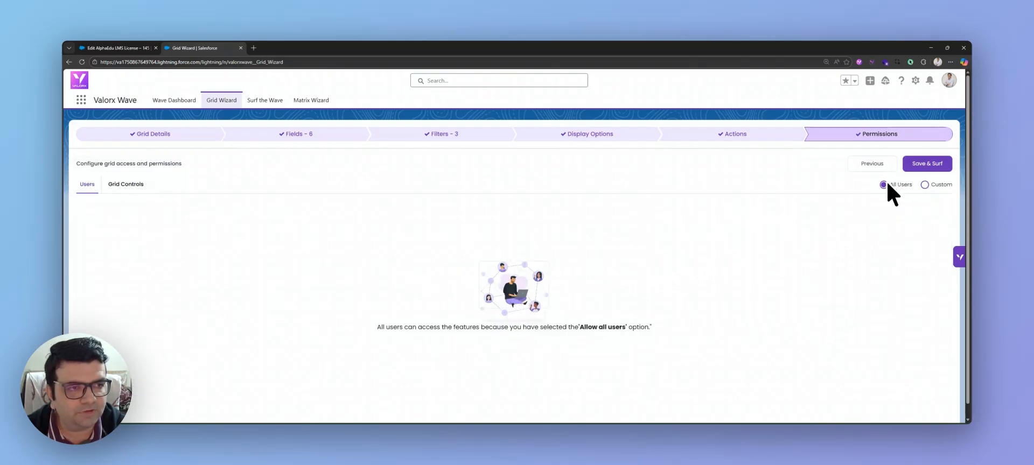
Try custom user access by searching the users by first name, then selecting and deselecting the first match
click(925, 185)
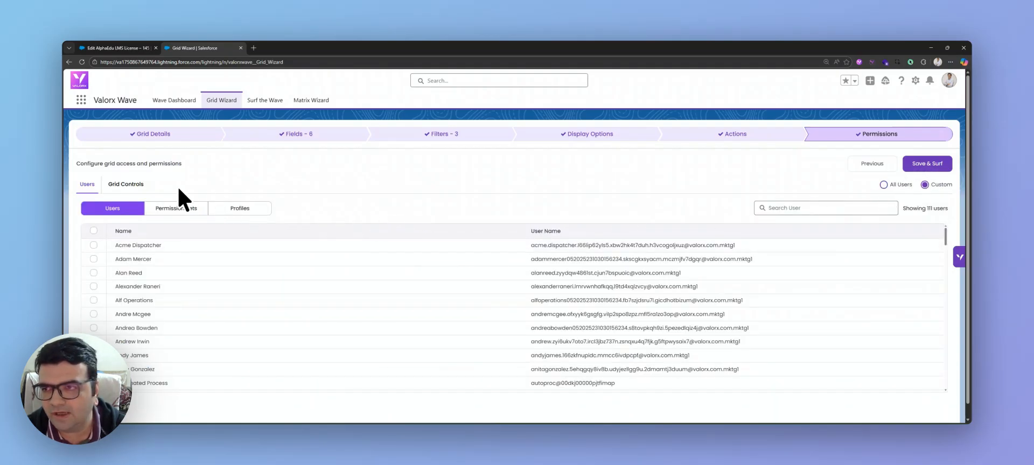
scroll(237, 275, down, 3)
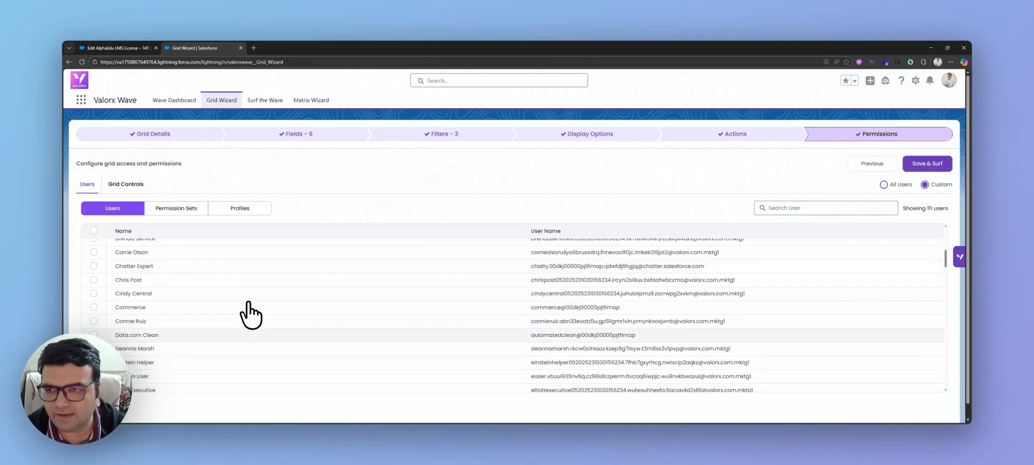
click(818, 208)
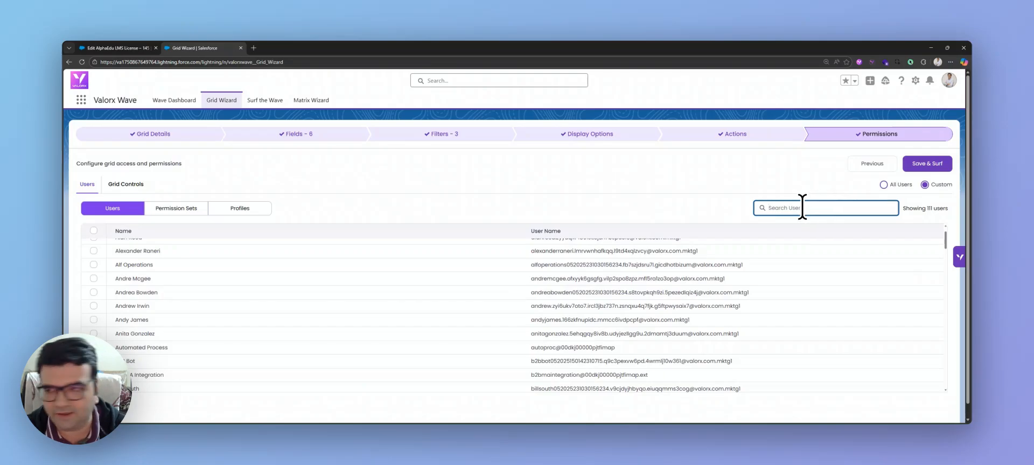
text(andre)
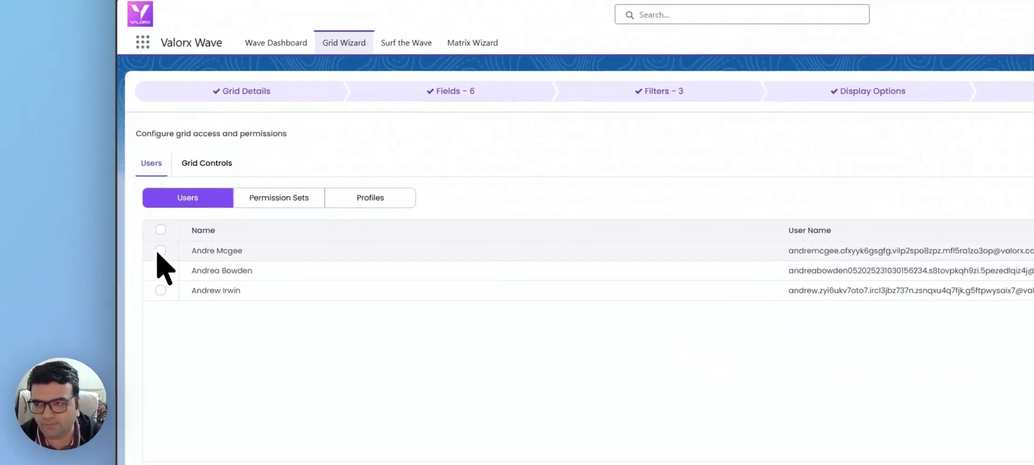
click(161, 250)
click(160, 251)
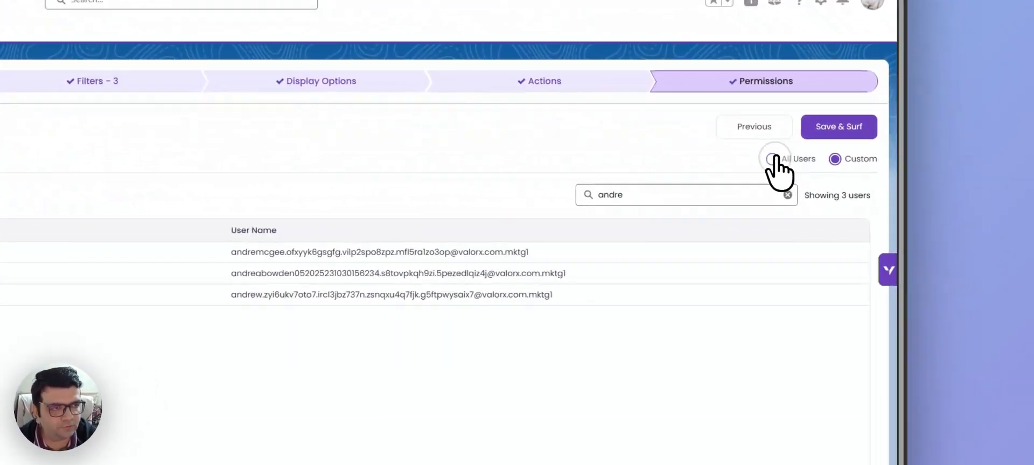
Grant all users access to the grid, then save the configuration and open the finished grid
click(884, 184)
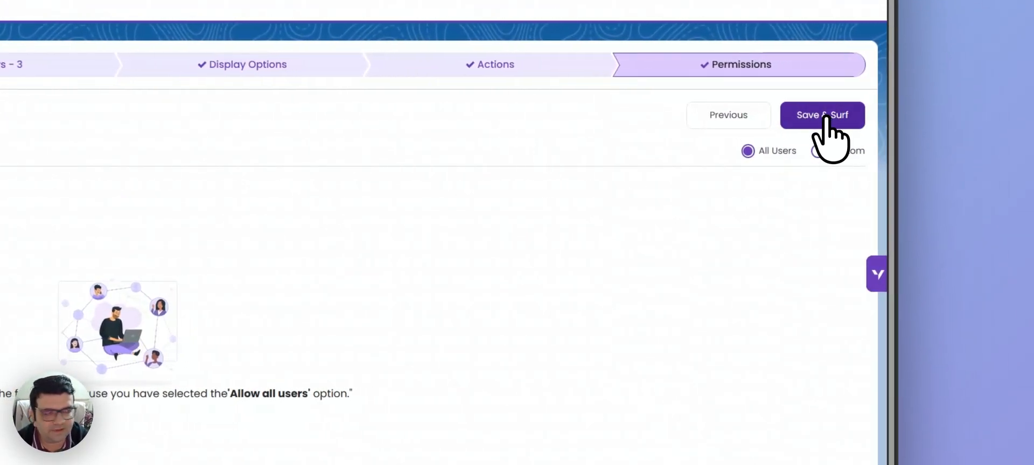
click(883, 116)
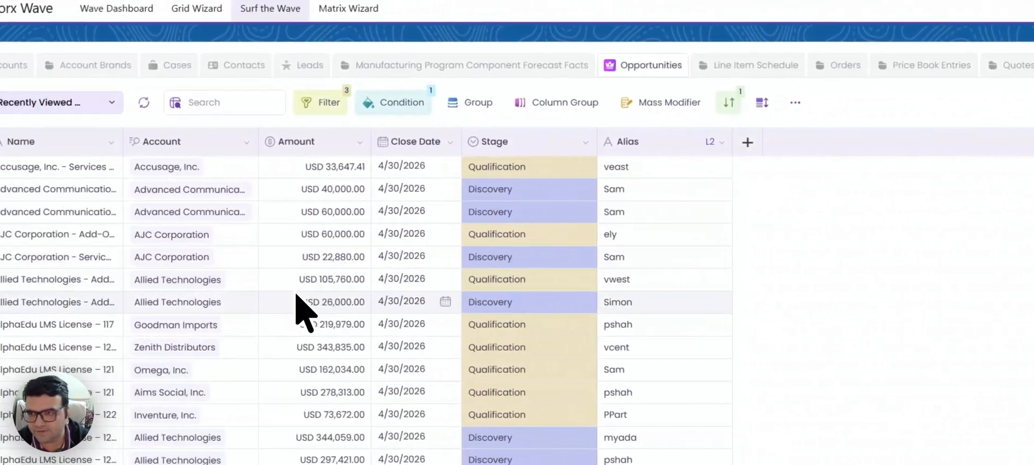
Load all opportunity records into the grid and look through the rows
scroll(210, 285, down, 5)
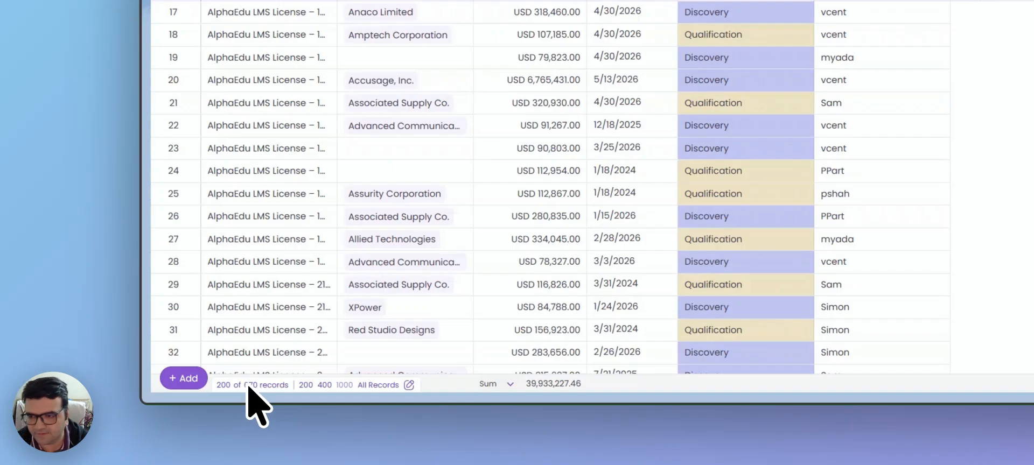
click(373, 383)
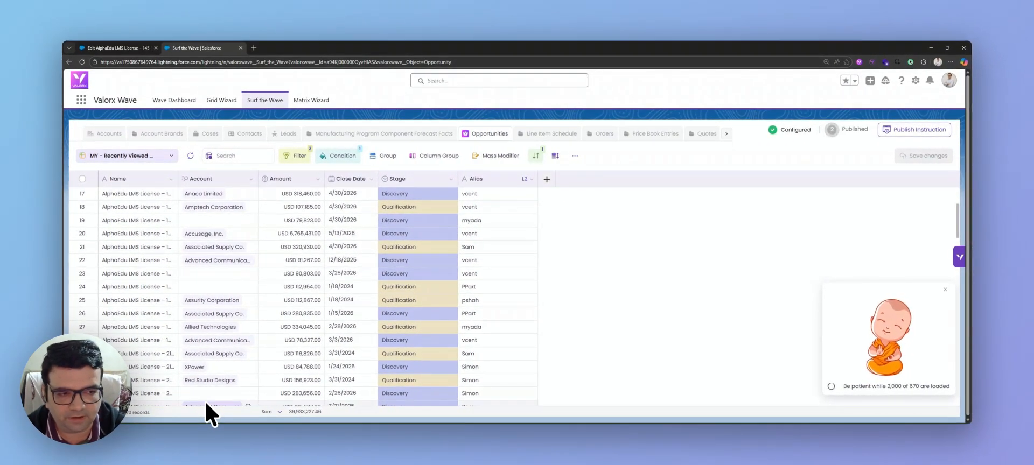
scroll(587, 309, down, 15)
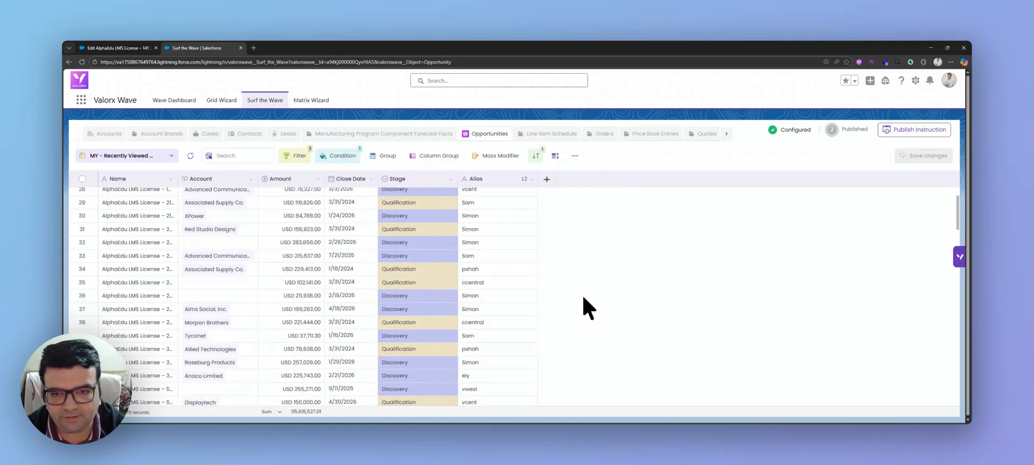
scroll(587, 309, up, 12)
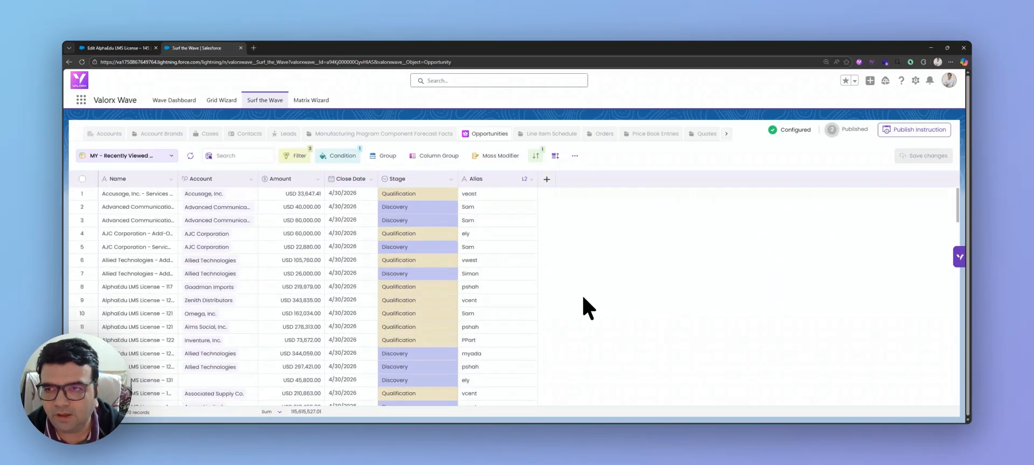
Compare the fully loaded grid and its column headers with the standard Recently Viewed opportunities list
key(ctrl+Tab)
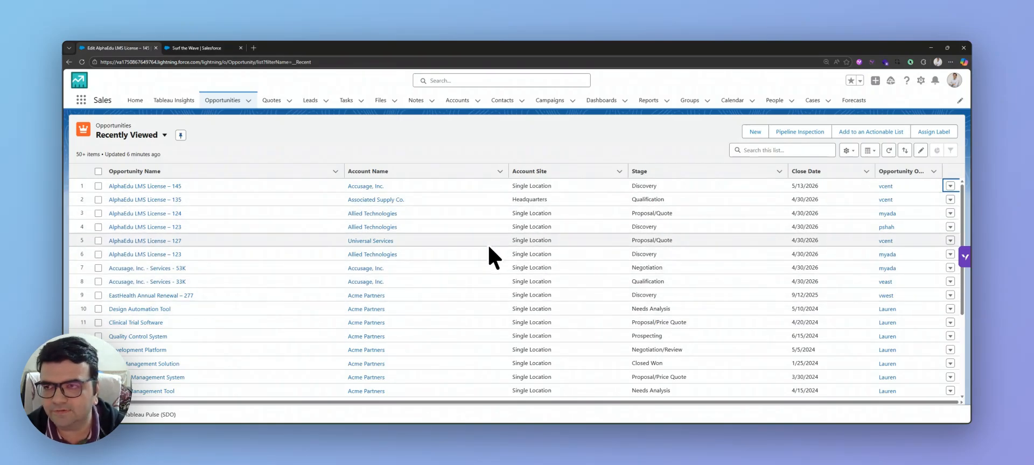
key(ctrl+Tab)
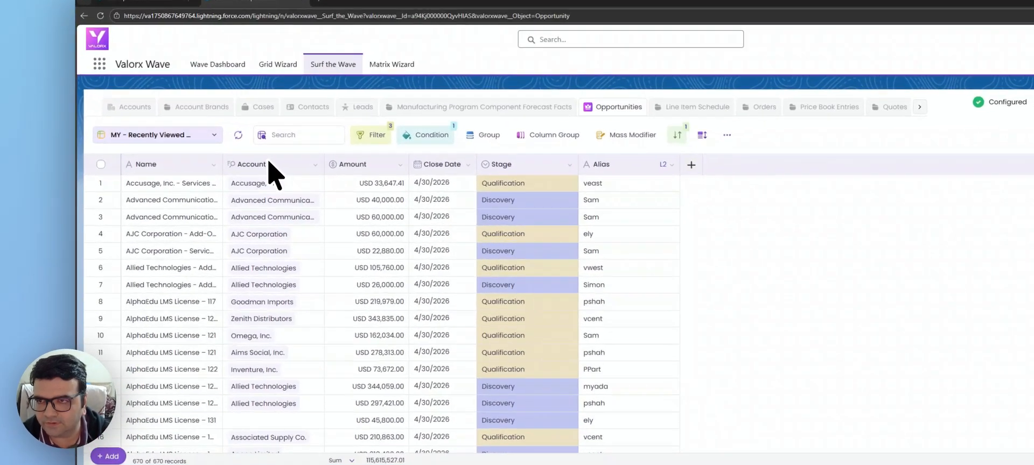
drag(181, 180, 273, 185)
drag(383, 152, 288, 144)
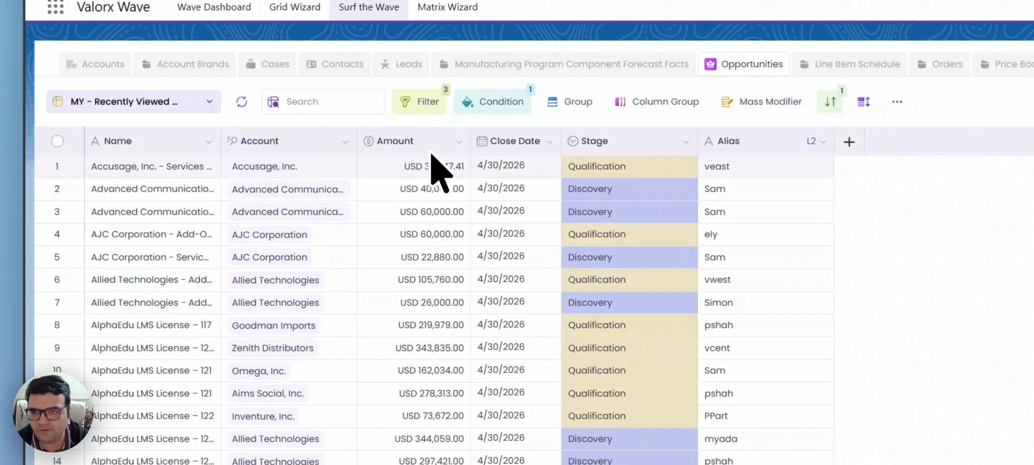
Add a single conditional formatting rule on the Amount column with the greater-than condition
click(487, 103)
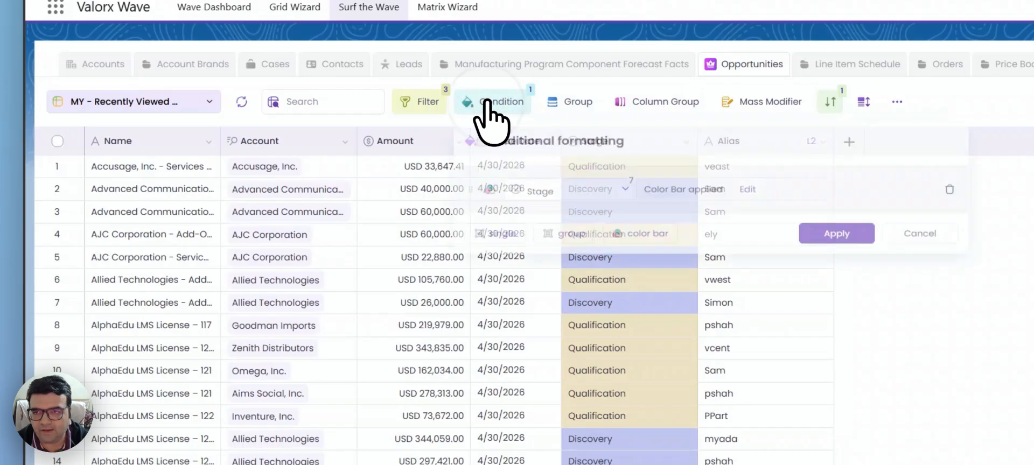
click(493, 243)
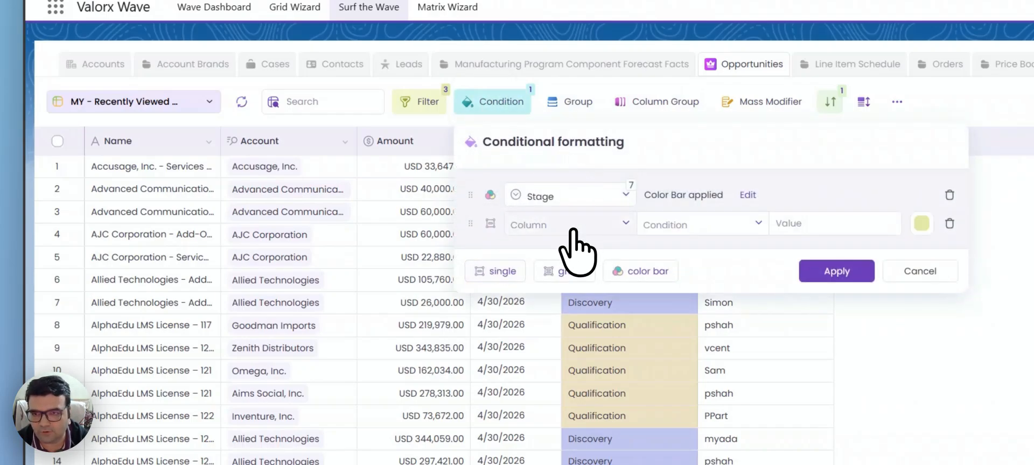
click(572, 222)
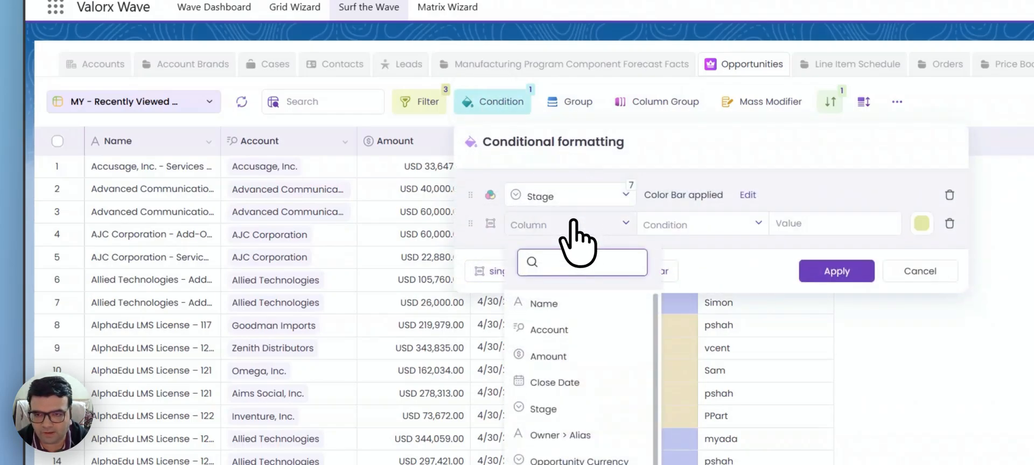
click(576, 353)
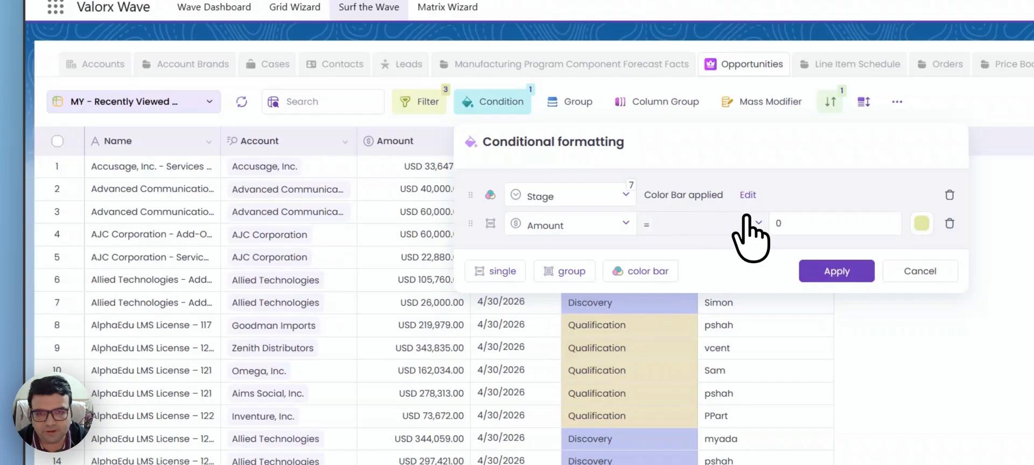
click(696, 223)
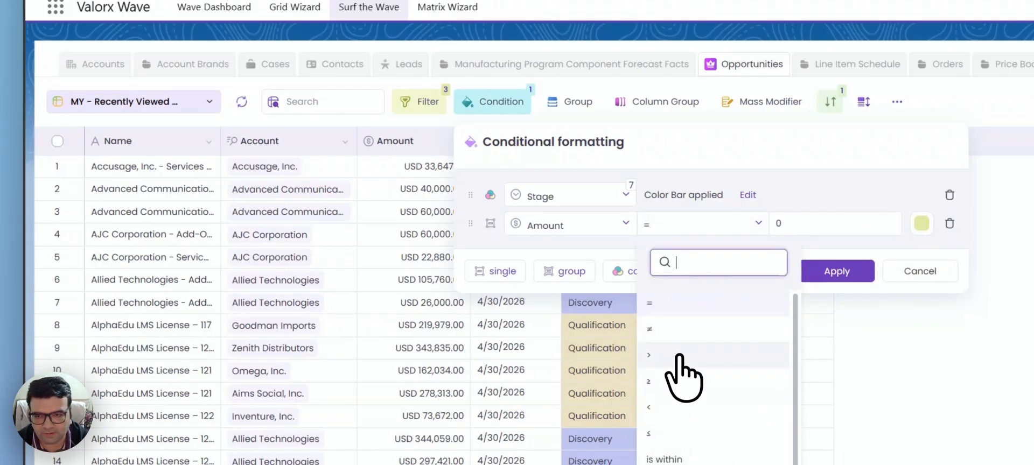
click(680, 356)
Set the Amount rule's value to 50,000, apply the conditional formatting and check the amounts in the rows
click(802, 223)
key(BackSpace)
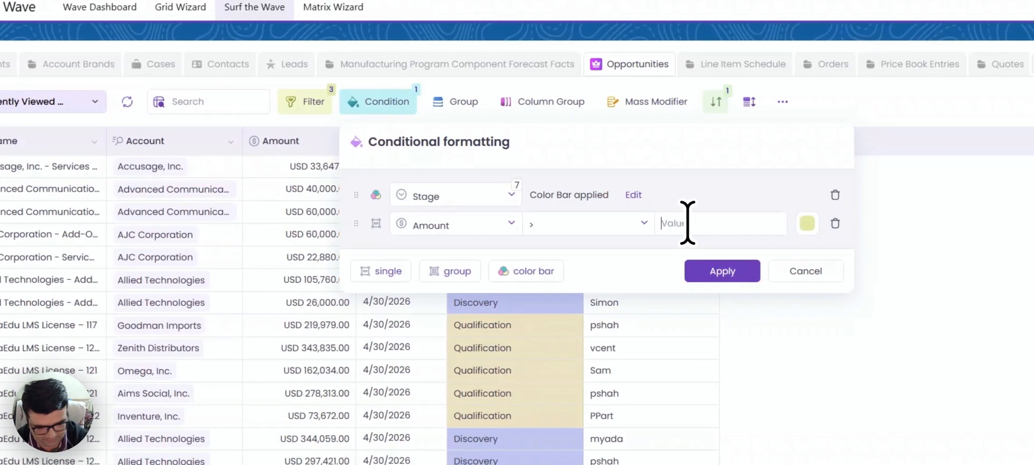
text(50,00)
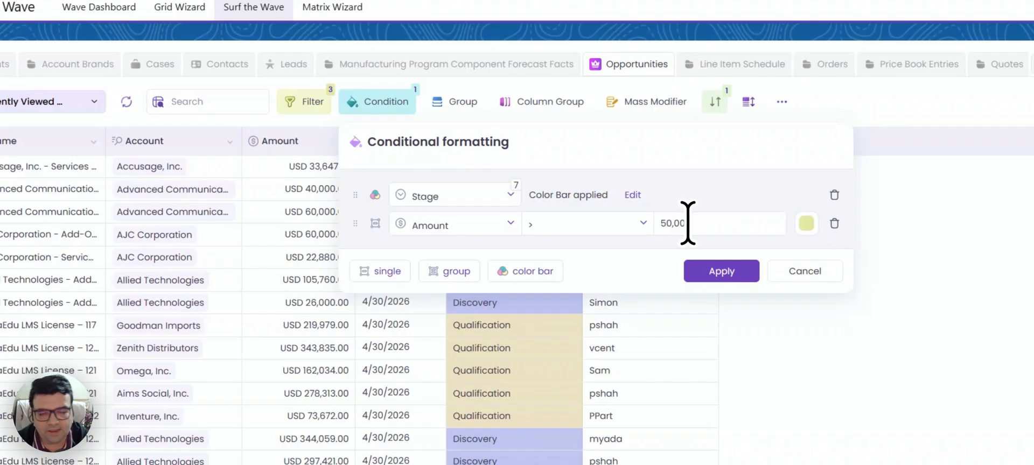
text(0)
click(734, 272)
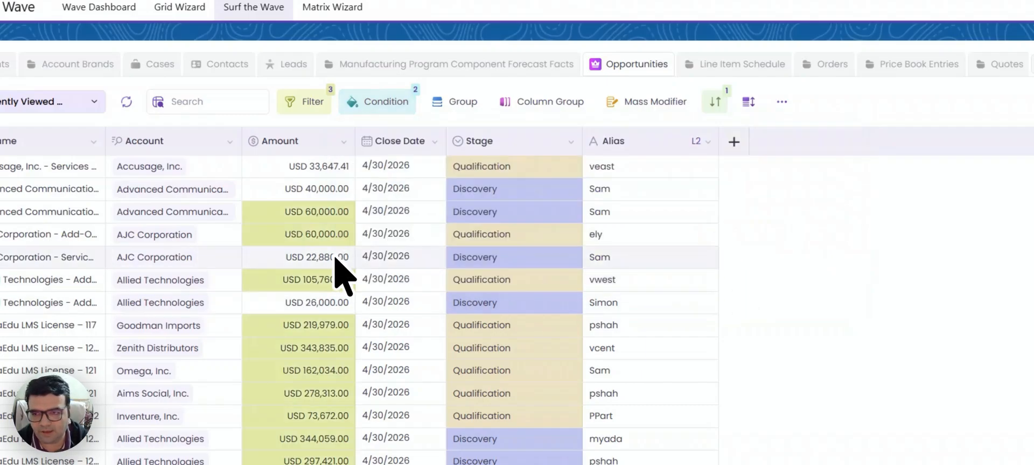
scroll(344, 377, down, 5)
scroll(341, 390, up, 5)
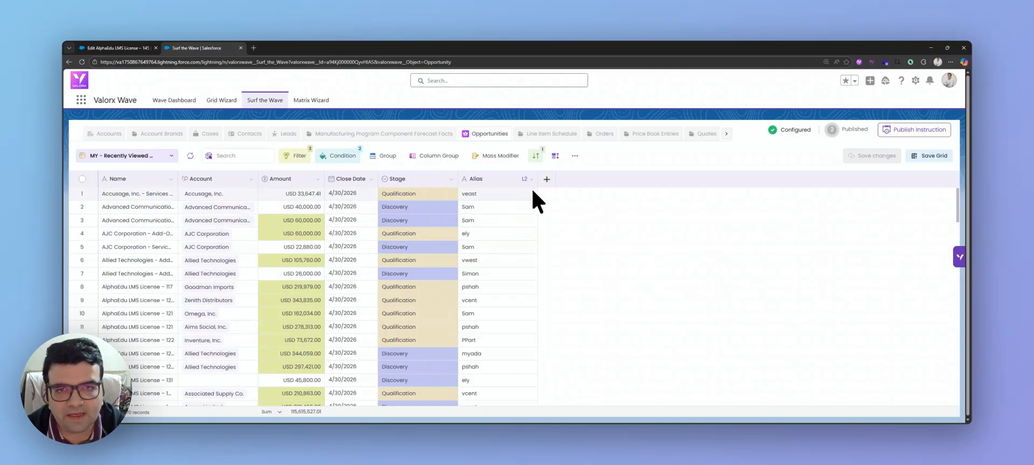
Search the Opportunity fields for "owner" and add the Owner and Partner Owner fields to the grid
click(547, 180)
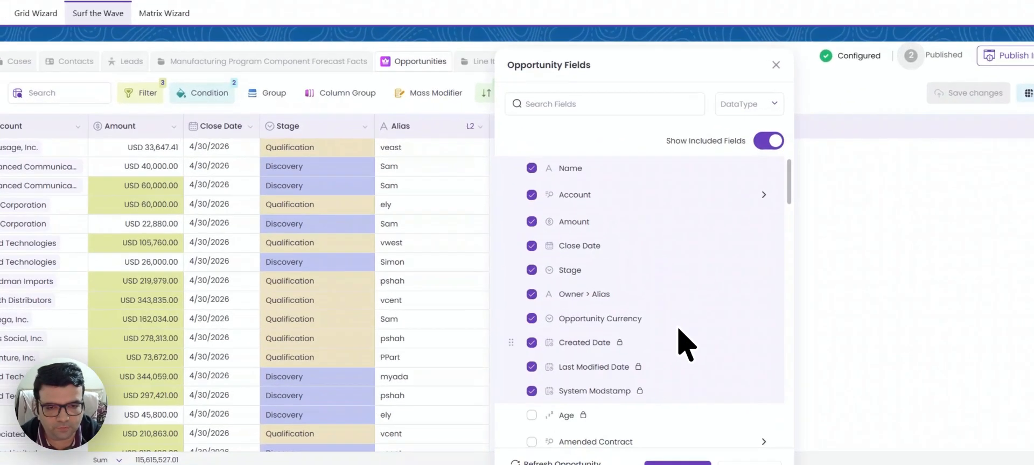
scroll(649, 294, down, 3)
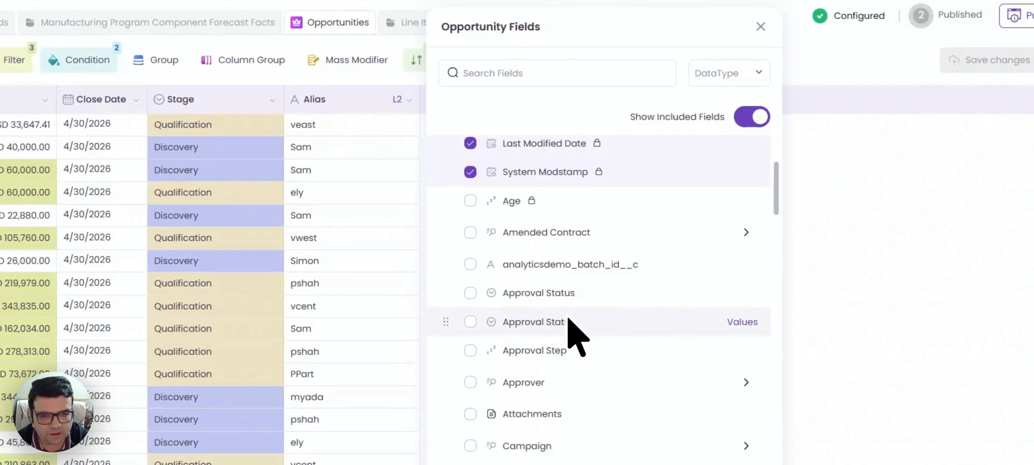
scroll(630, 272, down, 1)
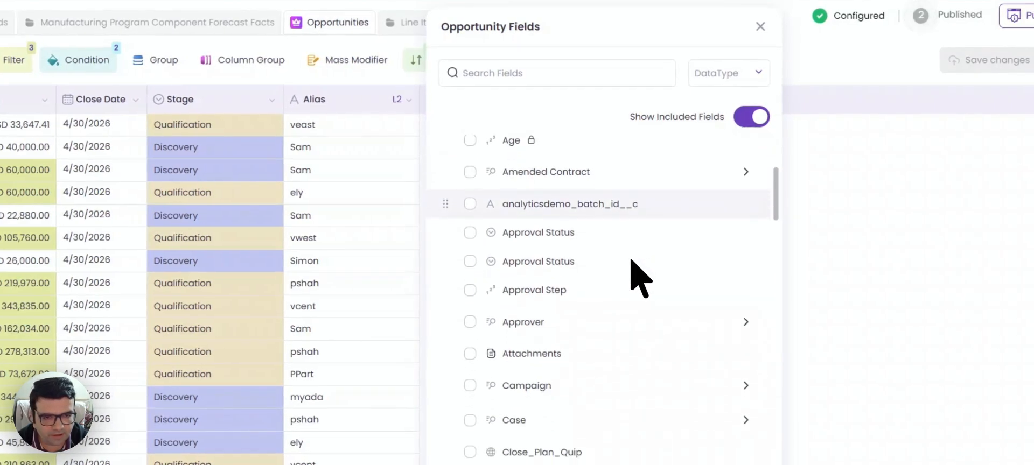
click(539, 72)
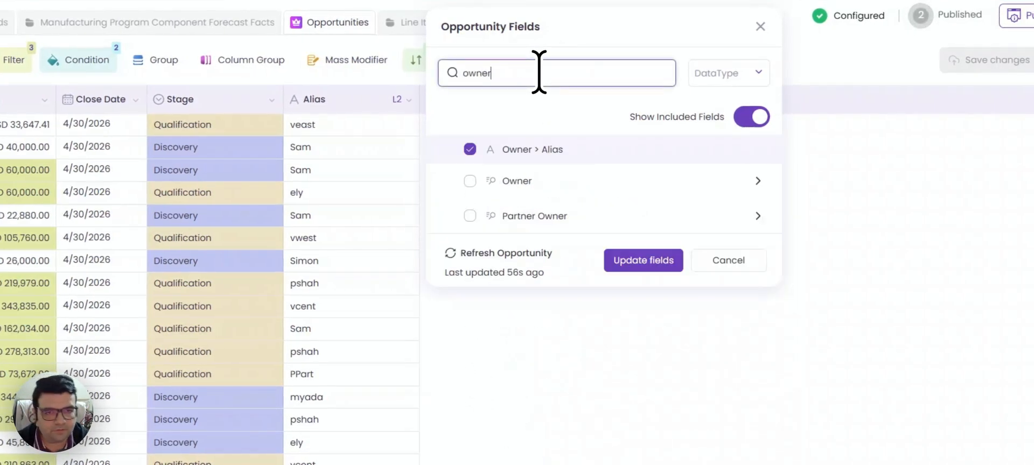
click(468, 179)
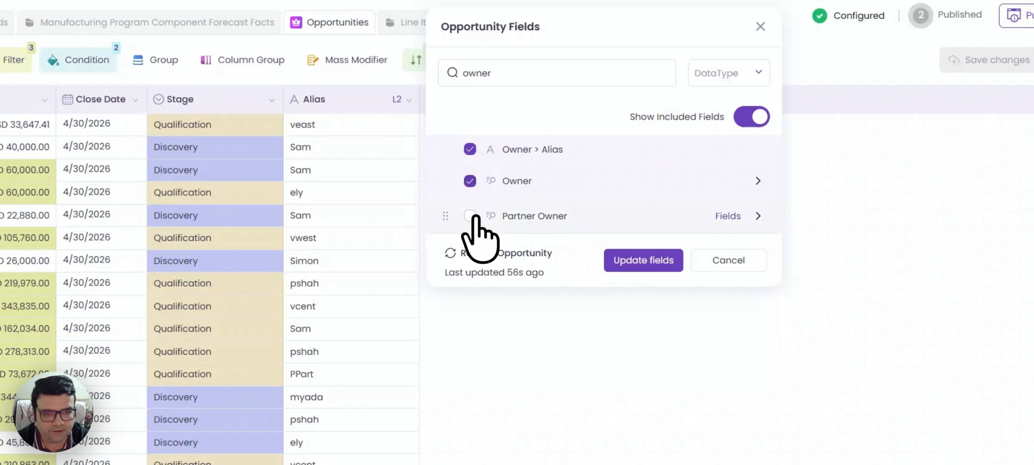
click(642, 261)
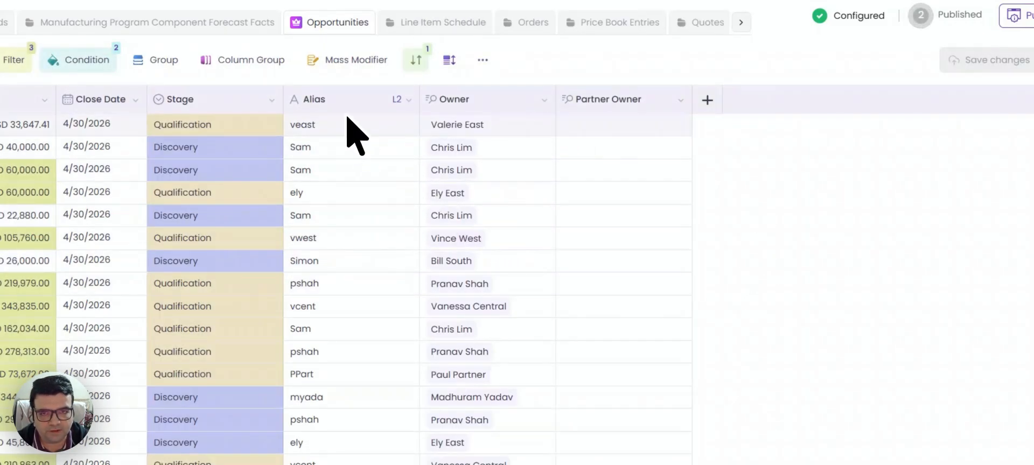
Move the Owner column directly after Stage and remove the Alias field from the grid
drag(446, 104, 298, 106)
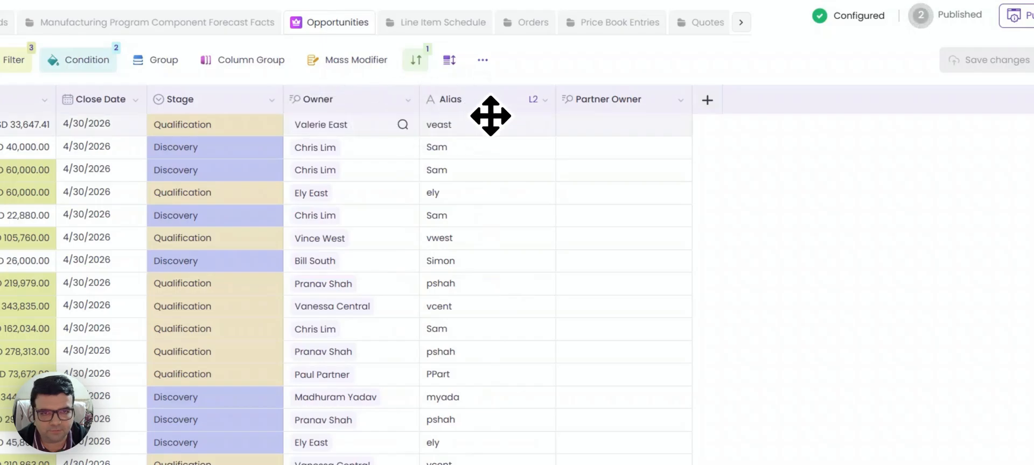
click(547, 100)
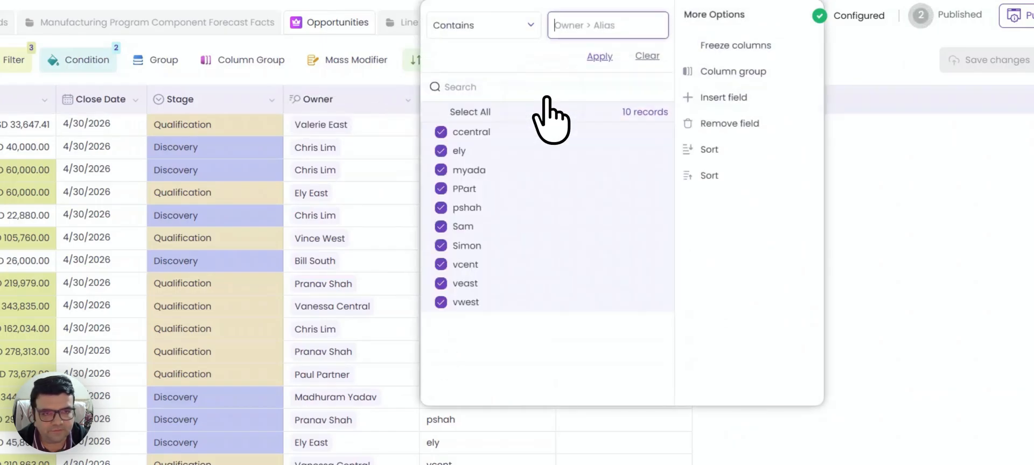
click(760, 123)
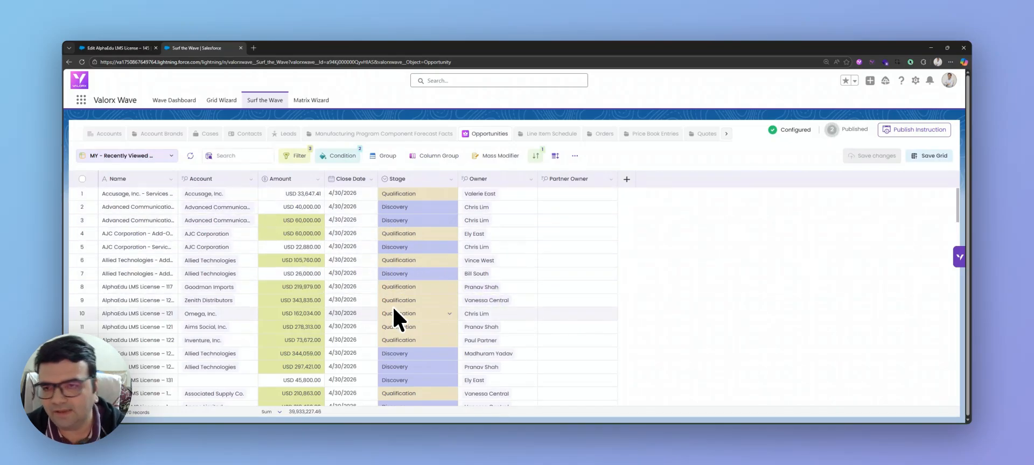
Sort the grid by Stage and replace the second opportunity's Owner with the third user under Recent Users
click(418, 178)
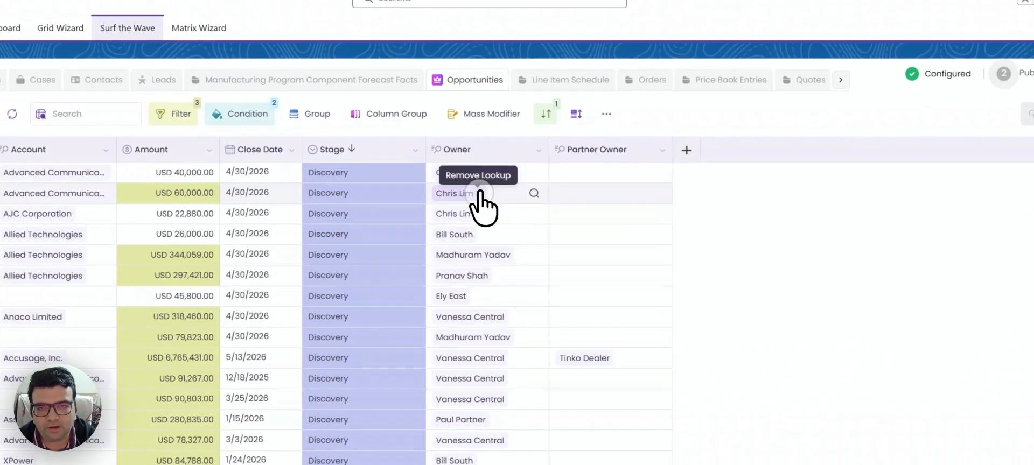
click(493, 208)
click(528, 207)
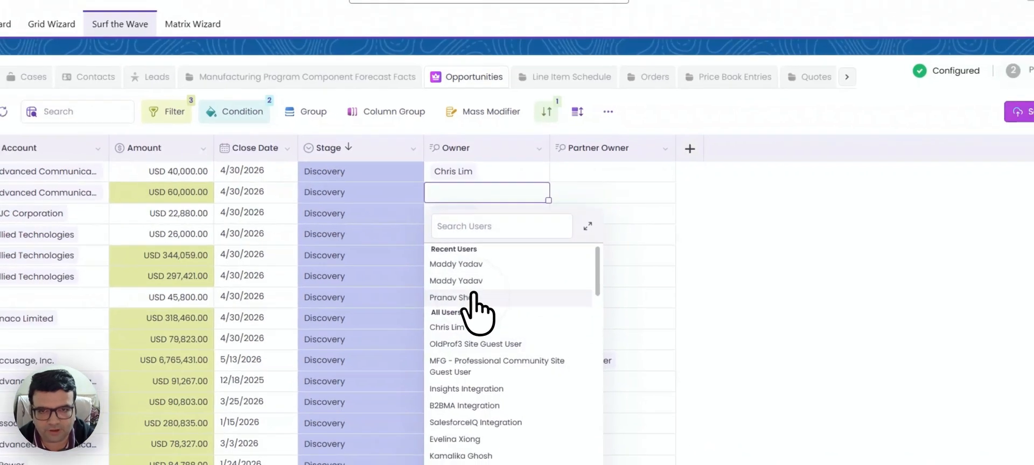
click(449, 303)
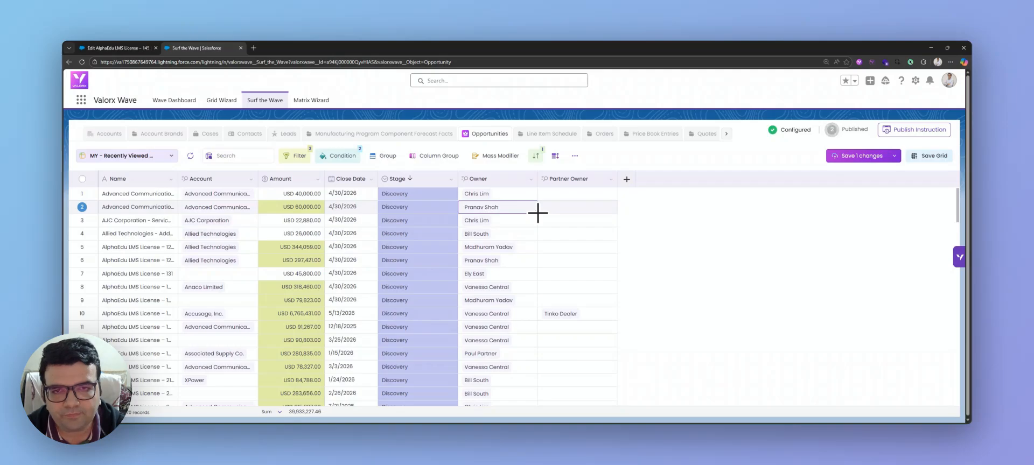
Fill the second row's new Owner down the Owner column through row 8
drag(538, 213, 533, 222)
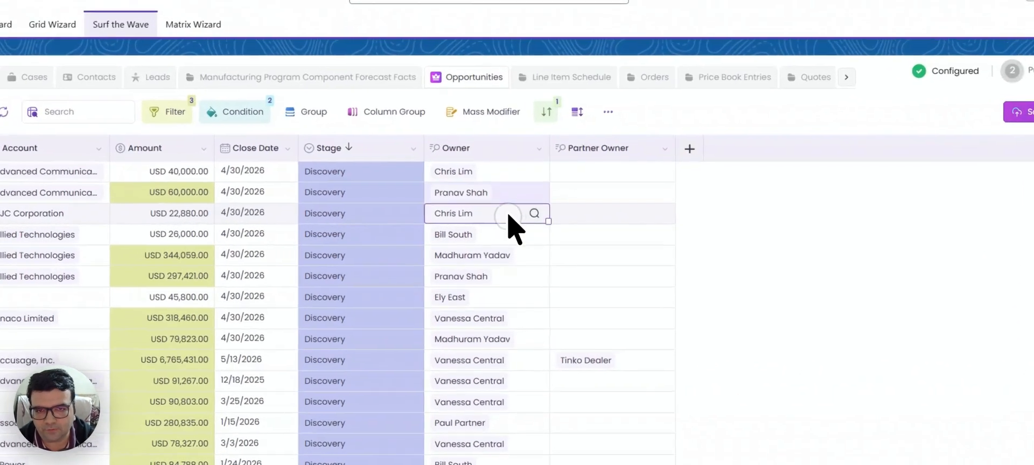
click(518, 192)
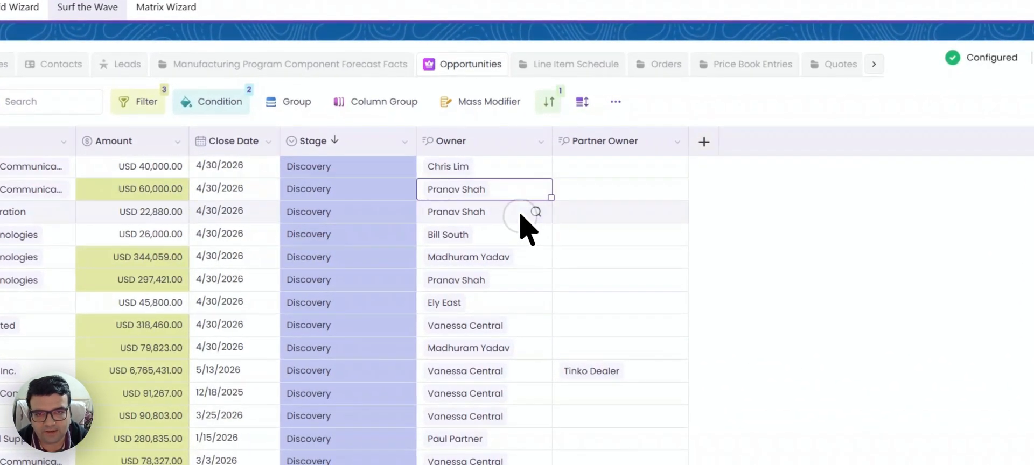
click(521, 214)
drag(552, 221, 555, 293)
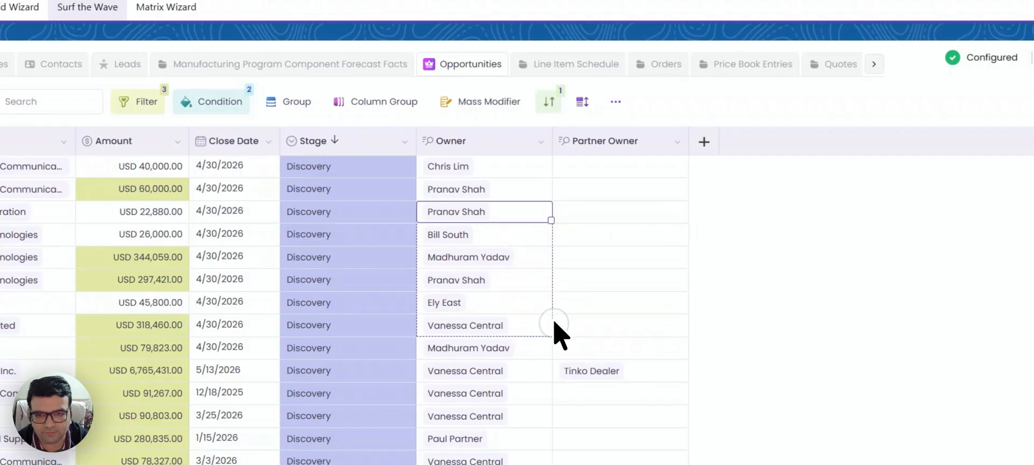
drag(555, 323, 555, 326)
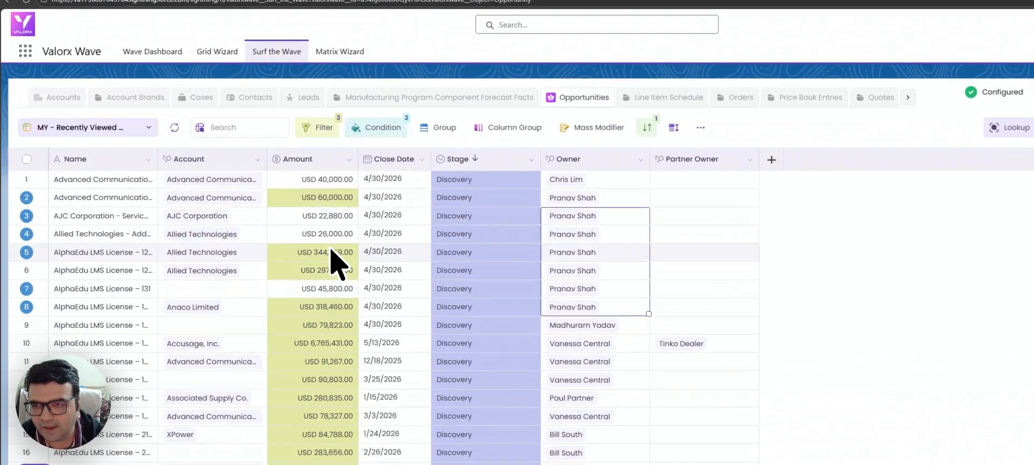
Open the row 5 opportunity, AlphaEdu LMS License – 123, as a Salesforce record and return to the Surf the Wave grid
click(128, 247)
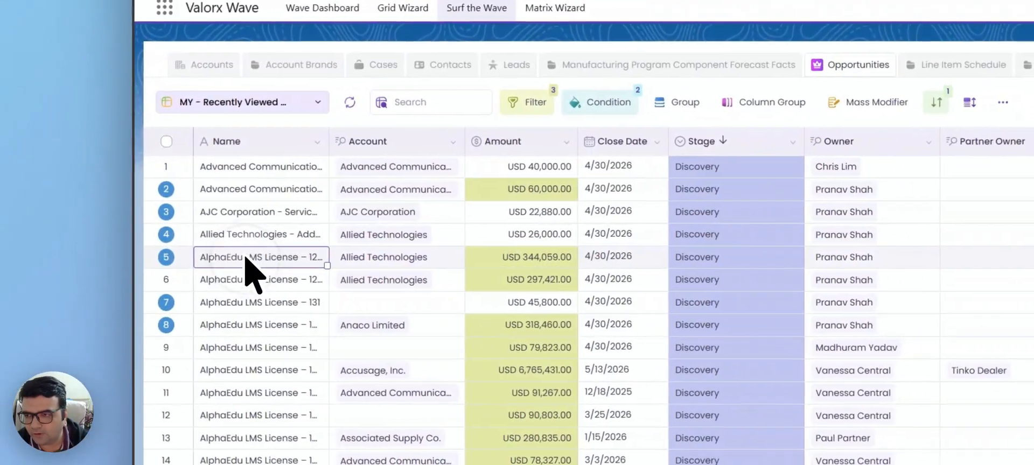
right_click(249, 264)
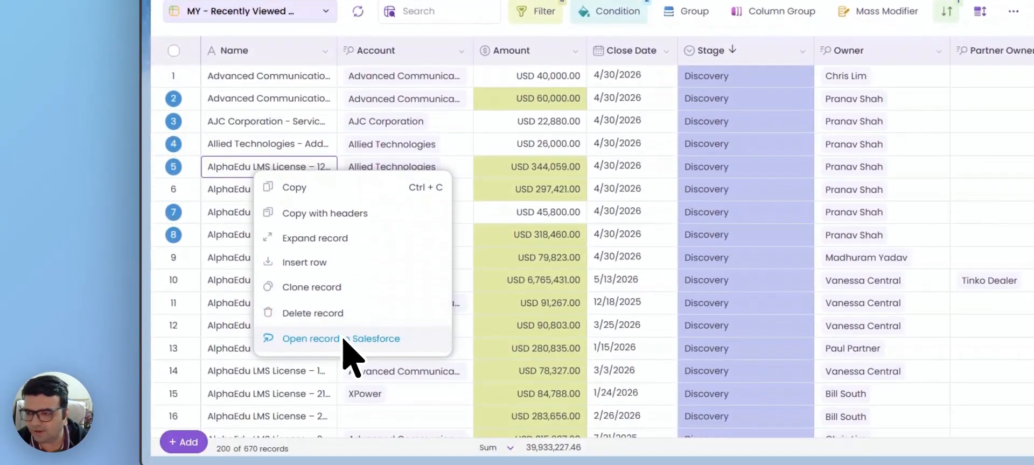
click(343, 339)
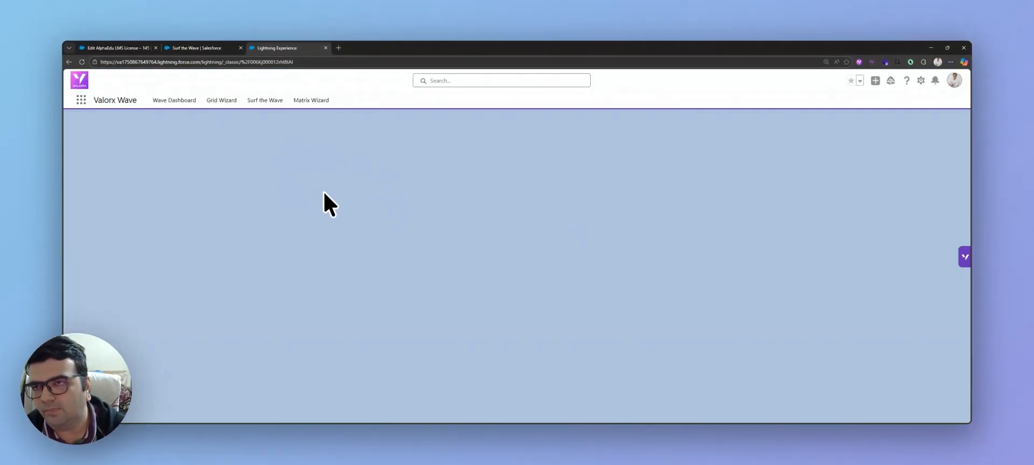
click(195, 49)
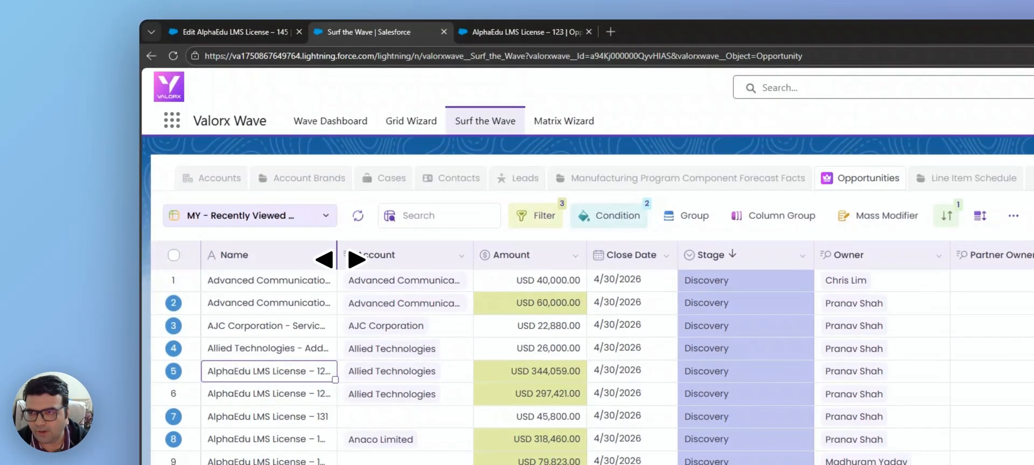
Widen the Name column to show the full opportunity names and set row 5's Amount to USD 350,000
drag(337, 259, 368, 260)
click(572, 370)
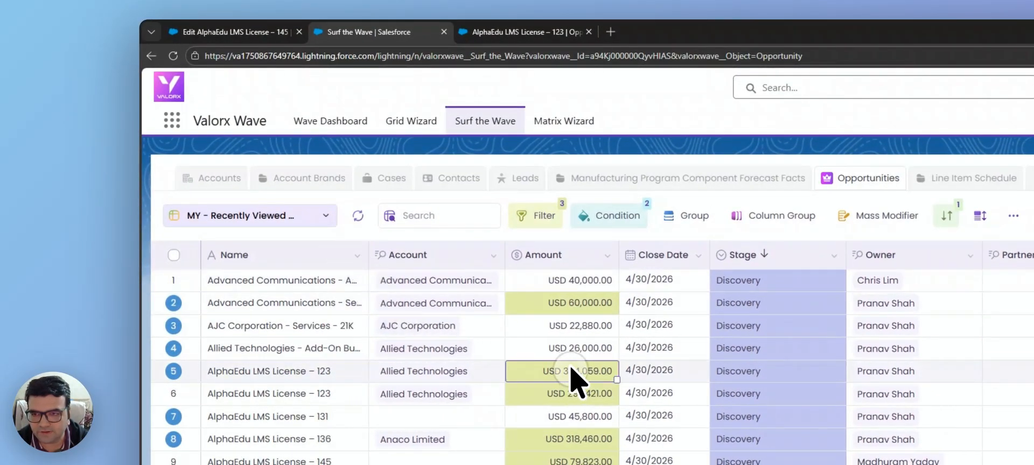
double_click(572, 370)
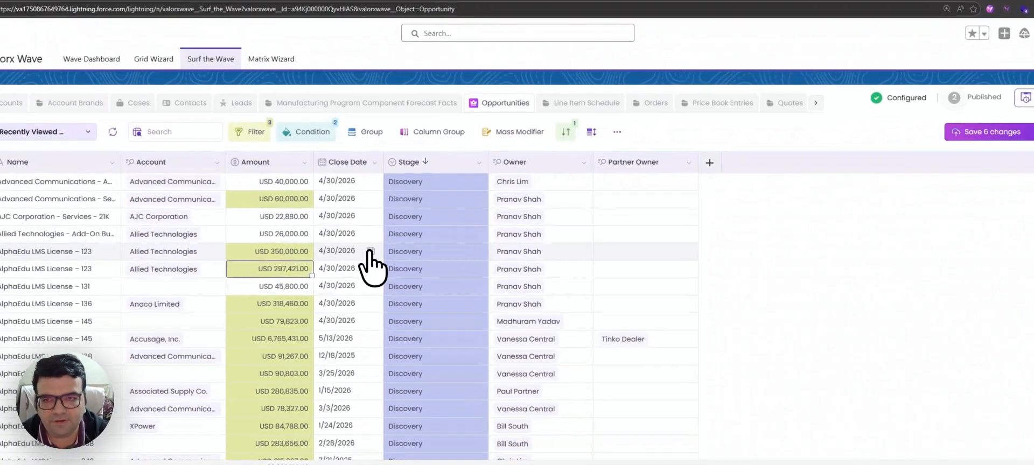
Set the Close Date of the row 5 opportunity to 5/14/2026
double_click(362, 247)
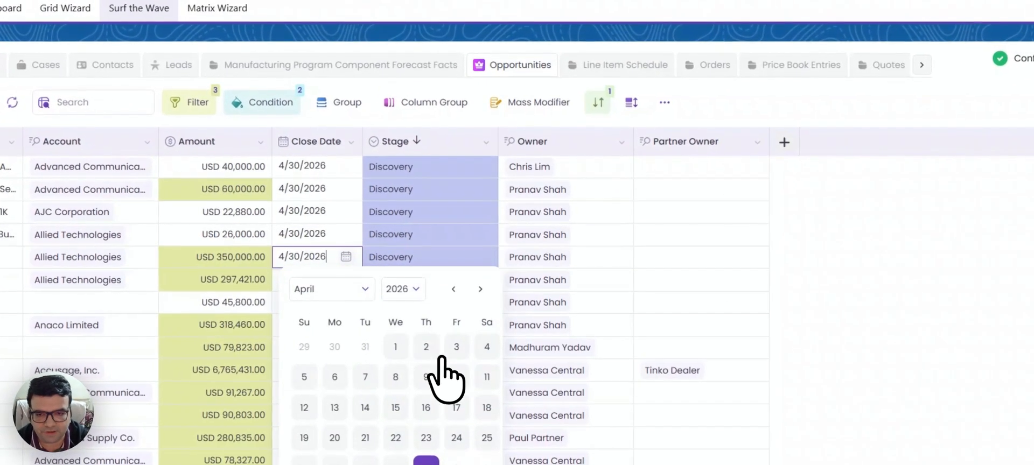
click(480, 290)
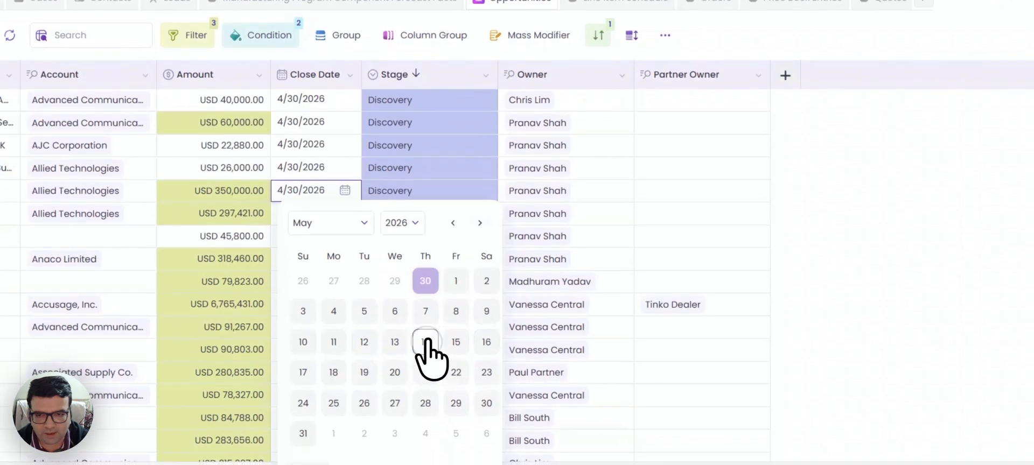
click(426, 342)
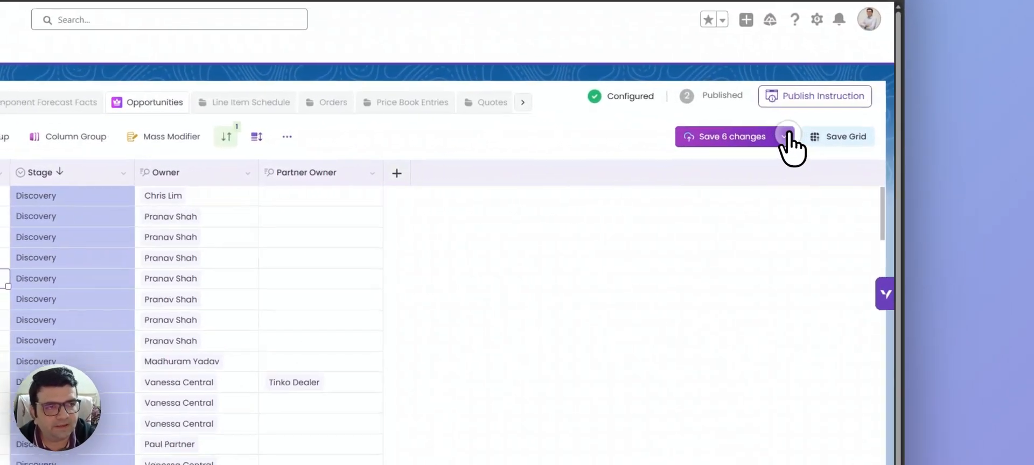
Preview the pending edits with row 5's change details expanded, and save all the changes to Salesforce
click(851, 158)
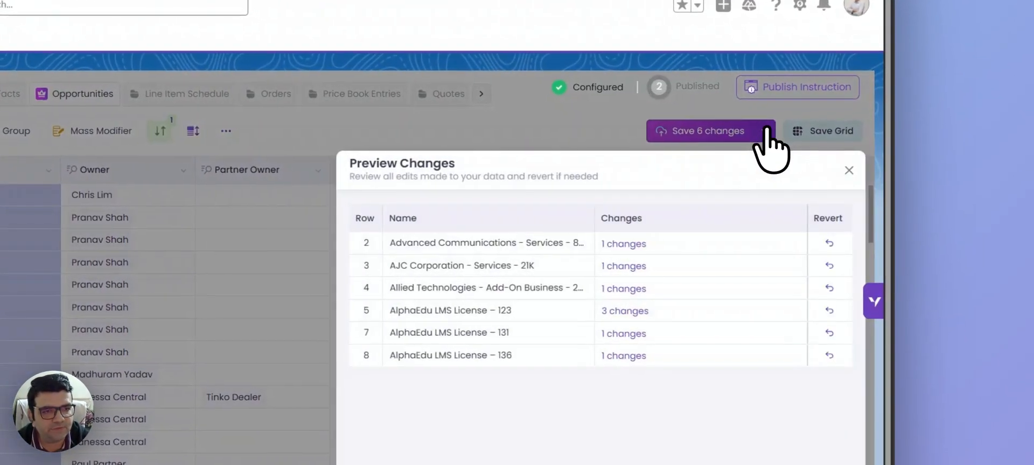
click(627, 312)
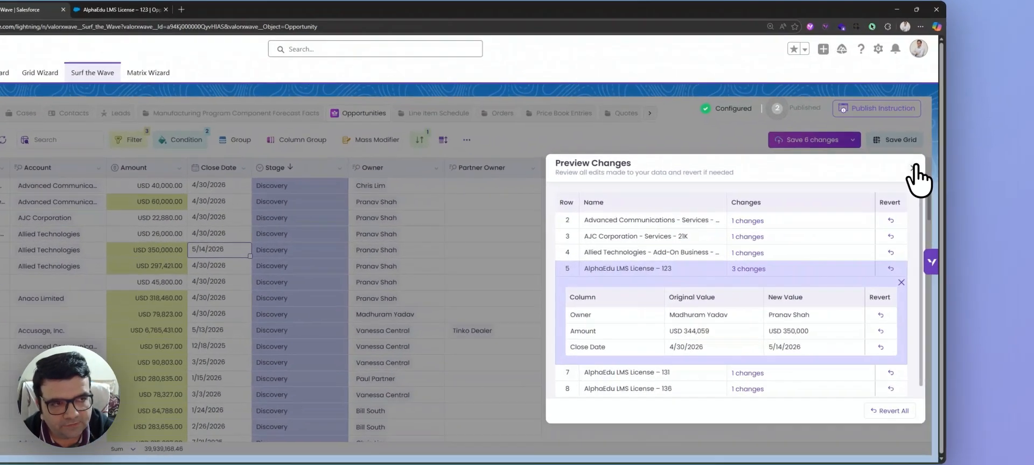
click(914, 168)
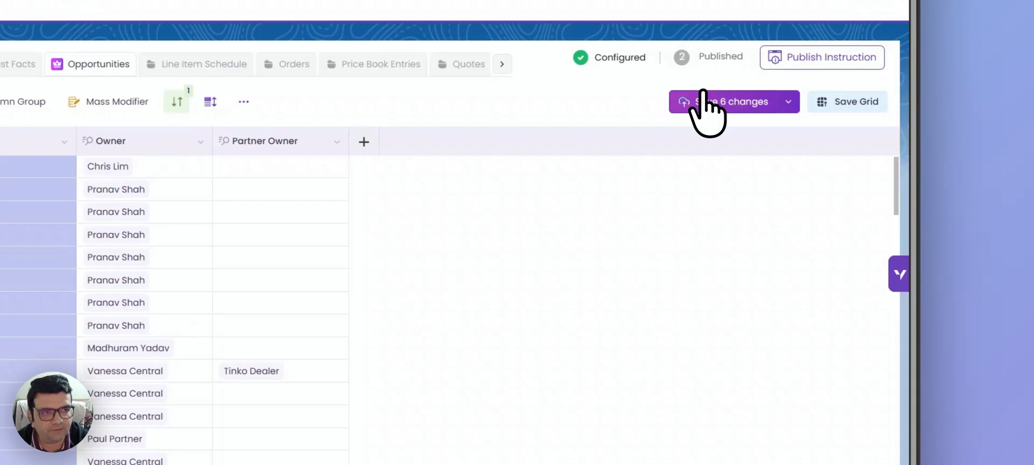
click(705, 101)
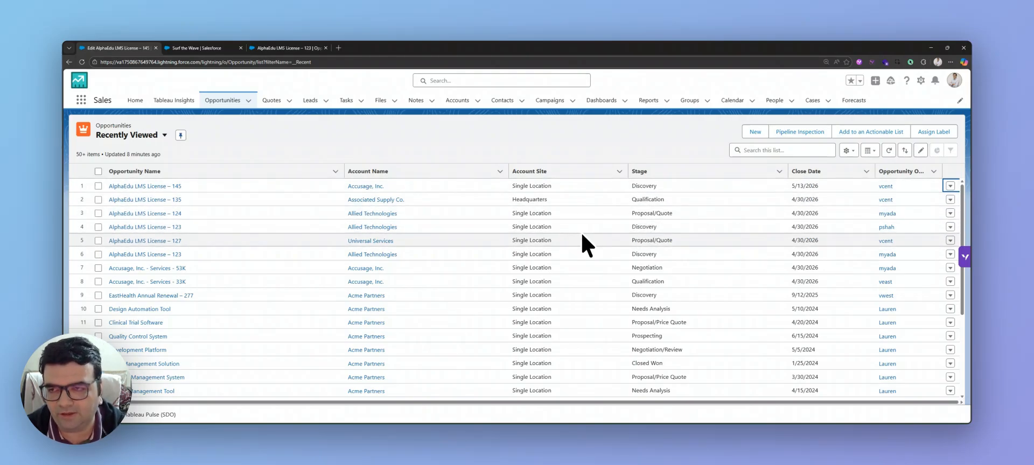
Compare row 5 in the grid with its opened AlphaEdu LMS License – 123 Salesforce record, and reload the record page
key(ctrl+Tab)
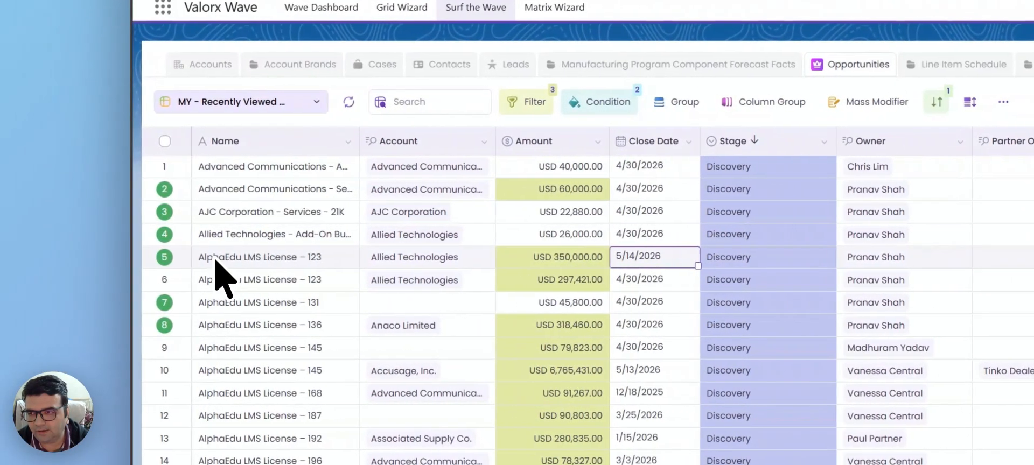
click(215, 259)
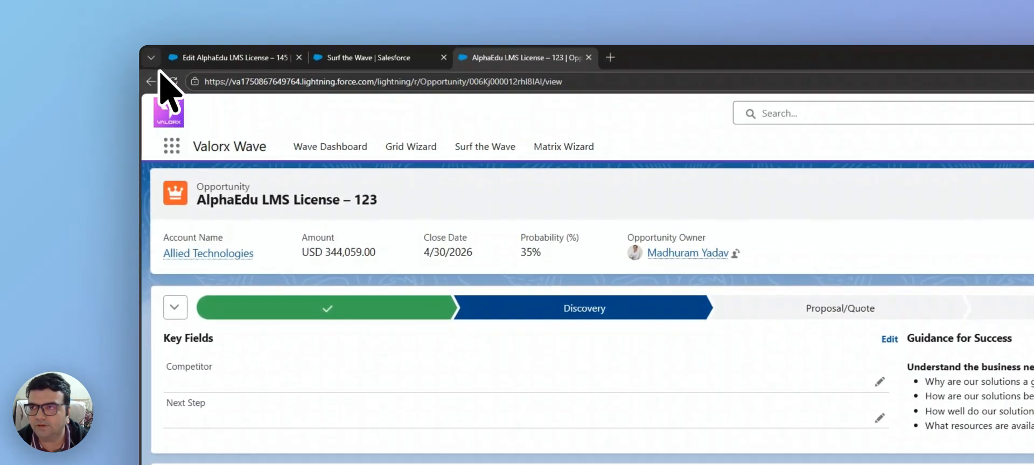
click(171, 93)
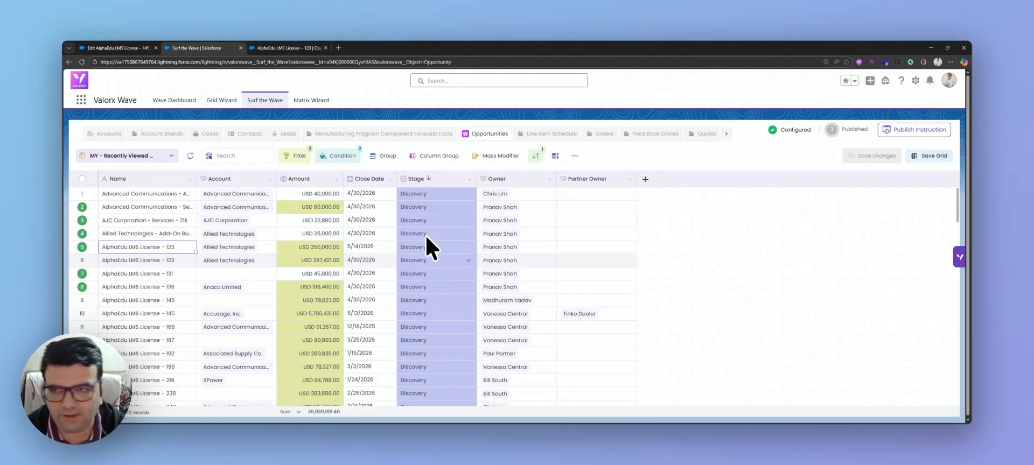
click(337, 47)
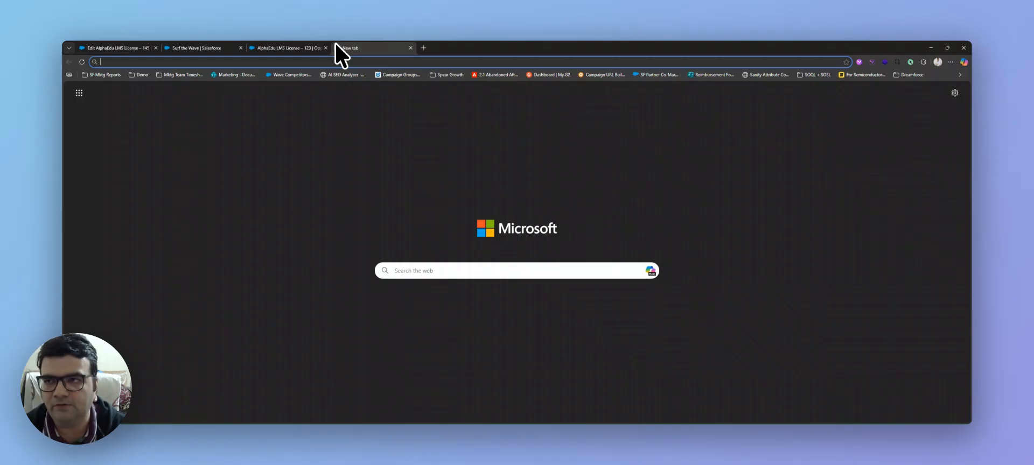
text(https://appexchange.salesforce.com/appxListingDetail?listingId=26b00a1b-63f2-4b02-b2f9-73bba9429ec7)
key(Return)
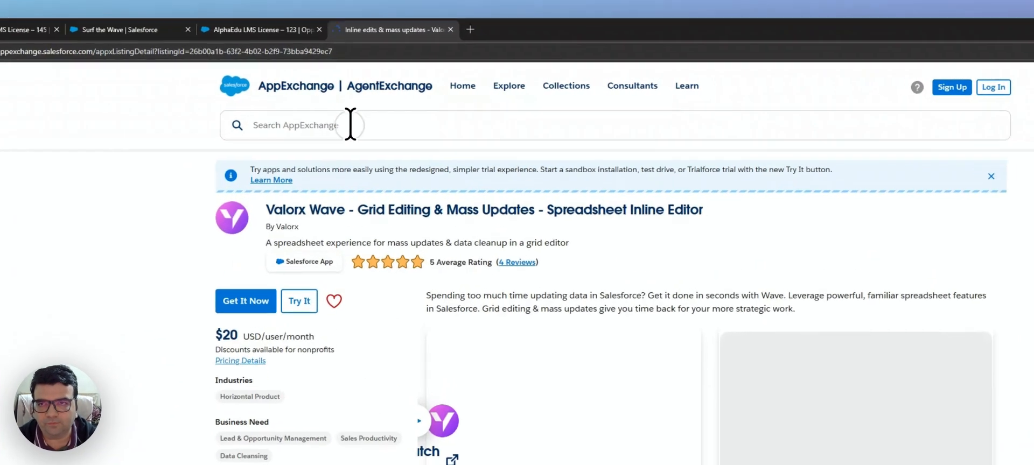
click(347, 111)
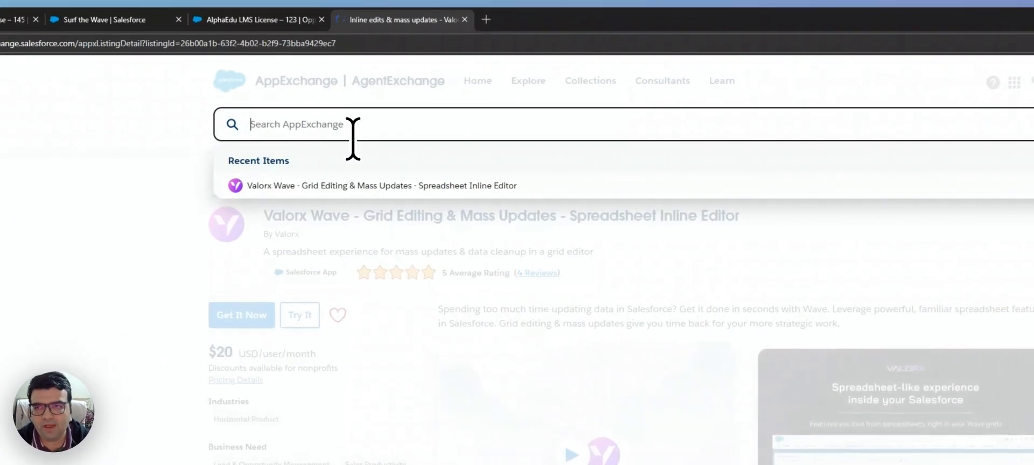
click(322, 152)
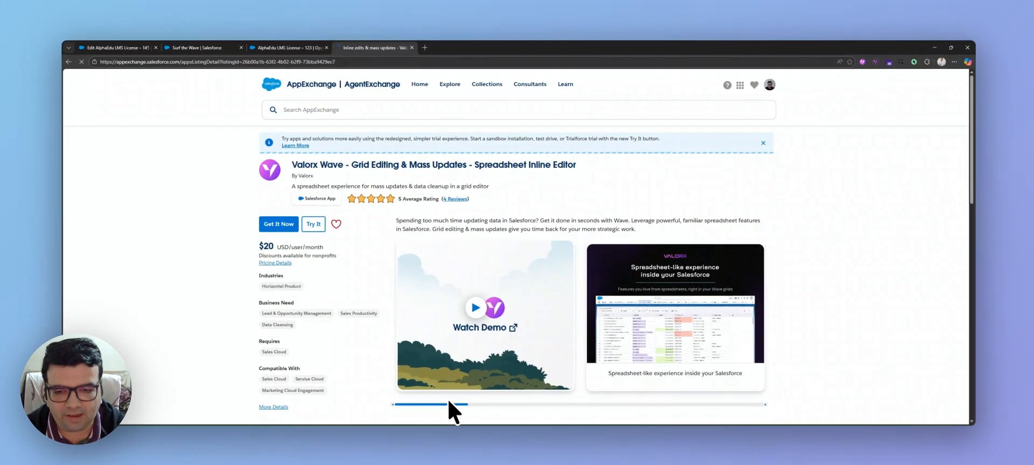
drag(452, 405, 484, 403)
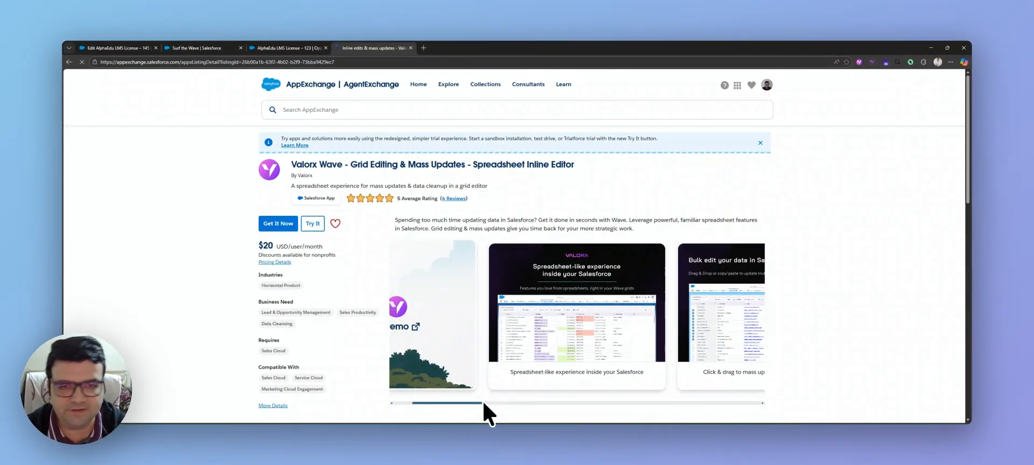